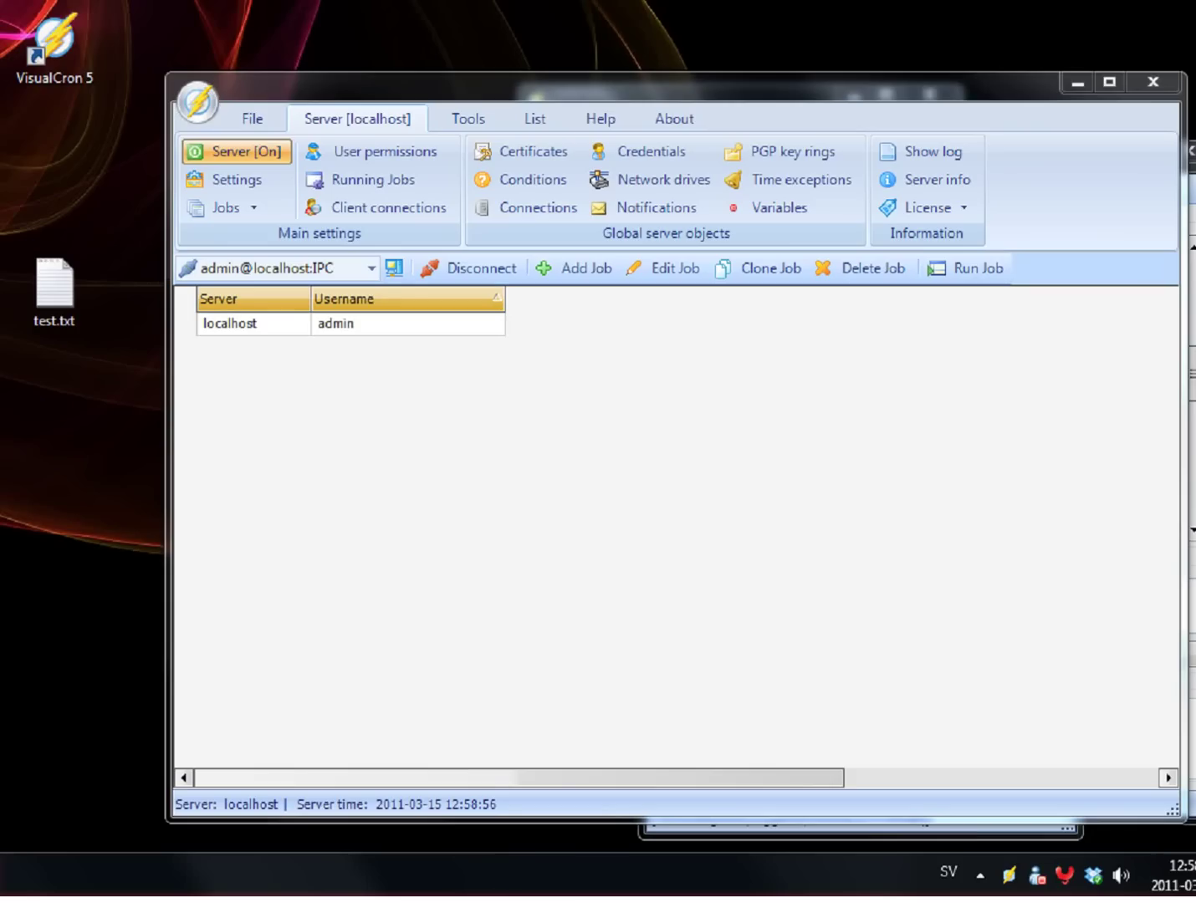
Step: Start a new job in VisualCron from the Add Job button on the Server toolbar
{"action": "left_click", "coordinate": [601, 268]}
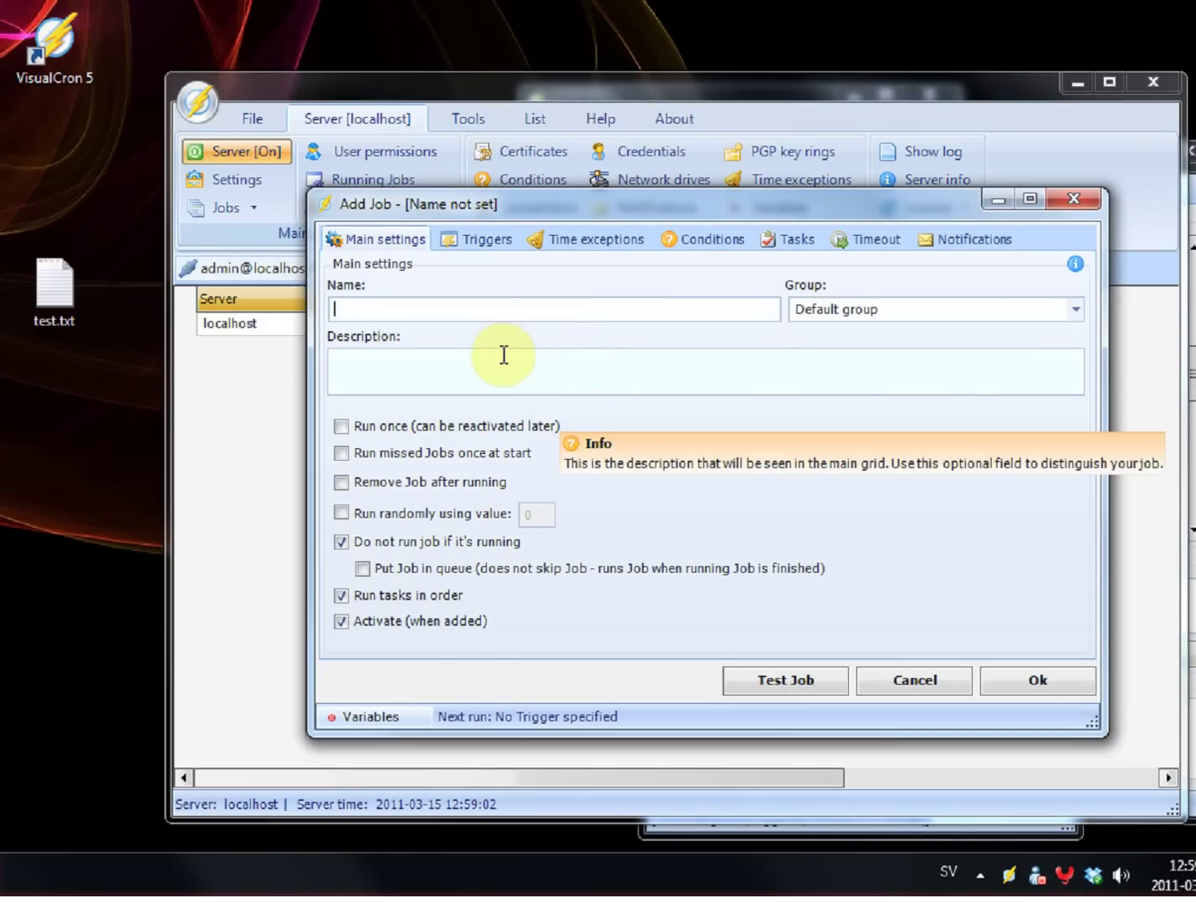
Step: Name the job 'Test Job' and enable 'Put Job in queue'
{"action": "type", "text": "Test Job"}
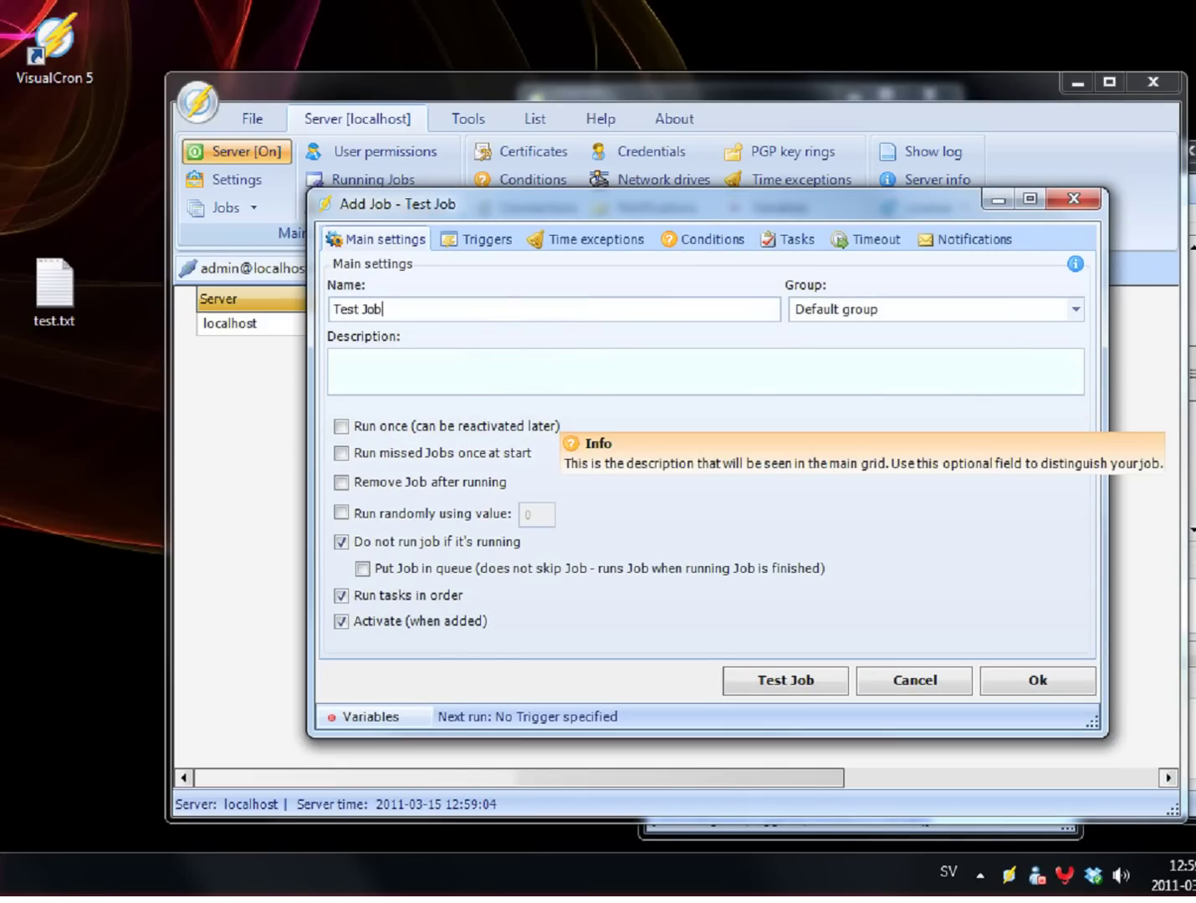
{"action": "left_click", "coordinate": [485, 573]}
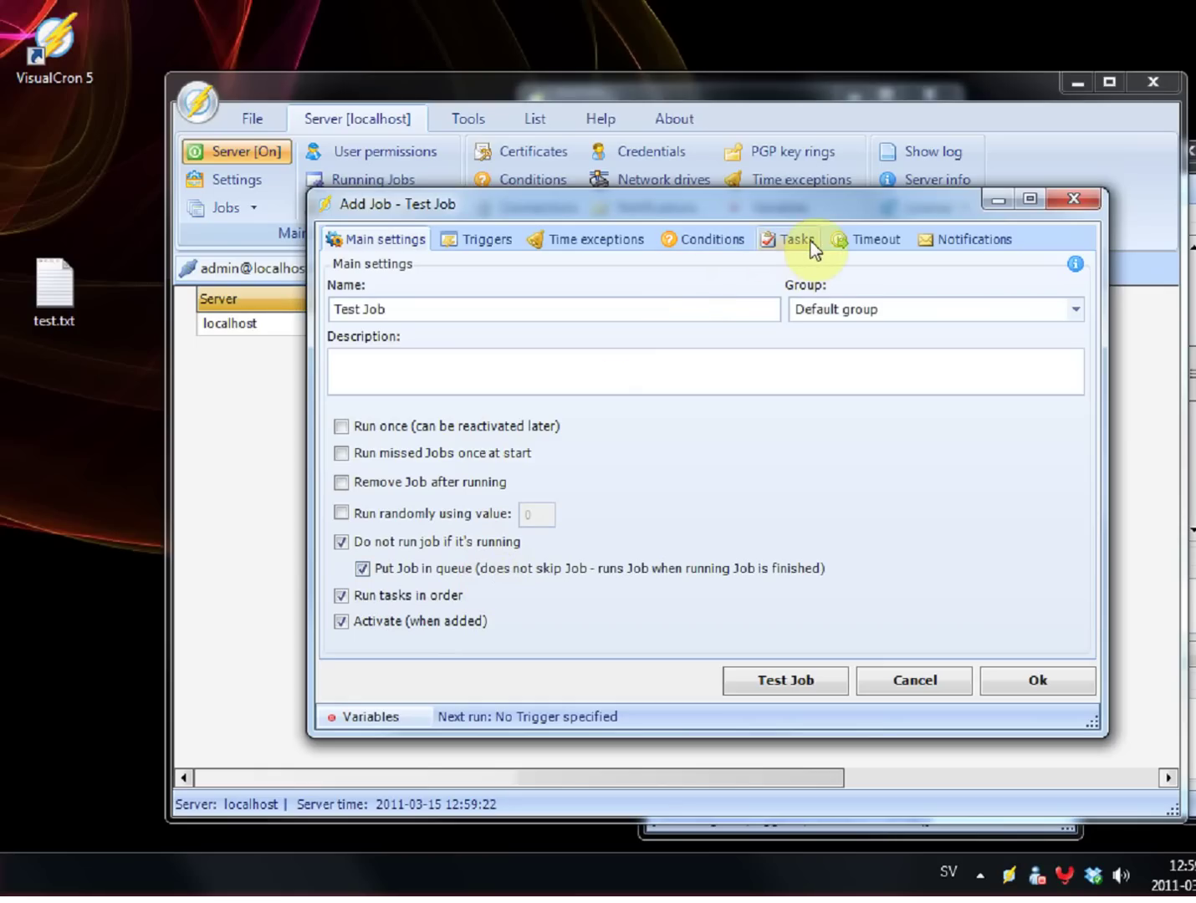
Step: Add a File event trigger to the job
{"action": "left_click", "coordinate": [508, 250]}
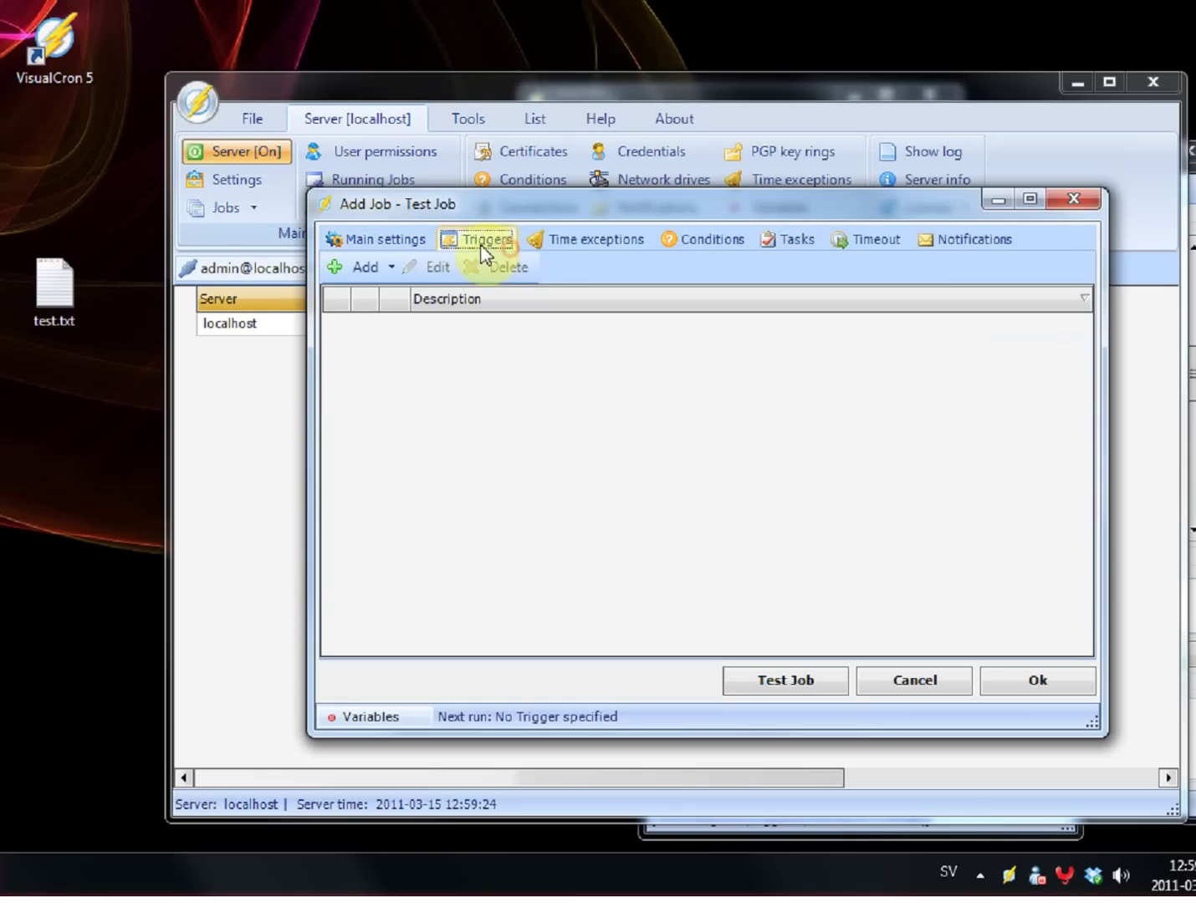
{"action": "left_click", "coordinate": [373, 274]}
{"action": "mouse_move", "coordinate": [392, 325]}
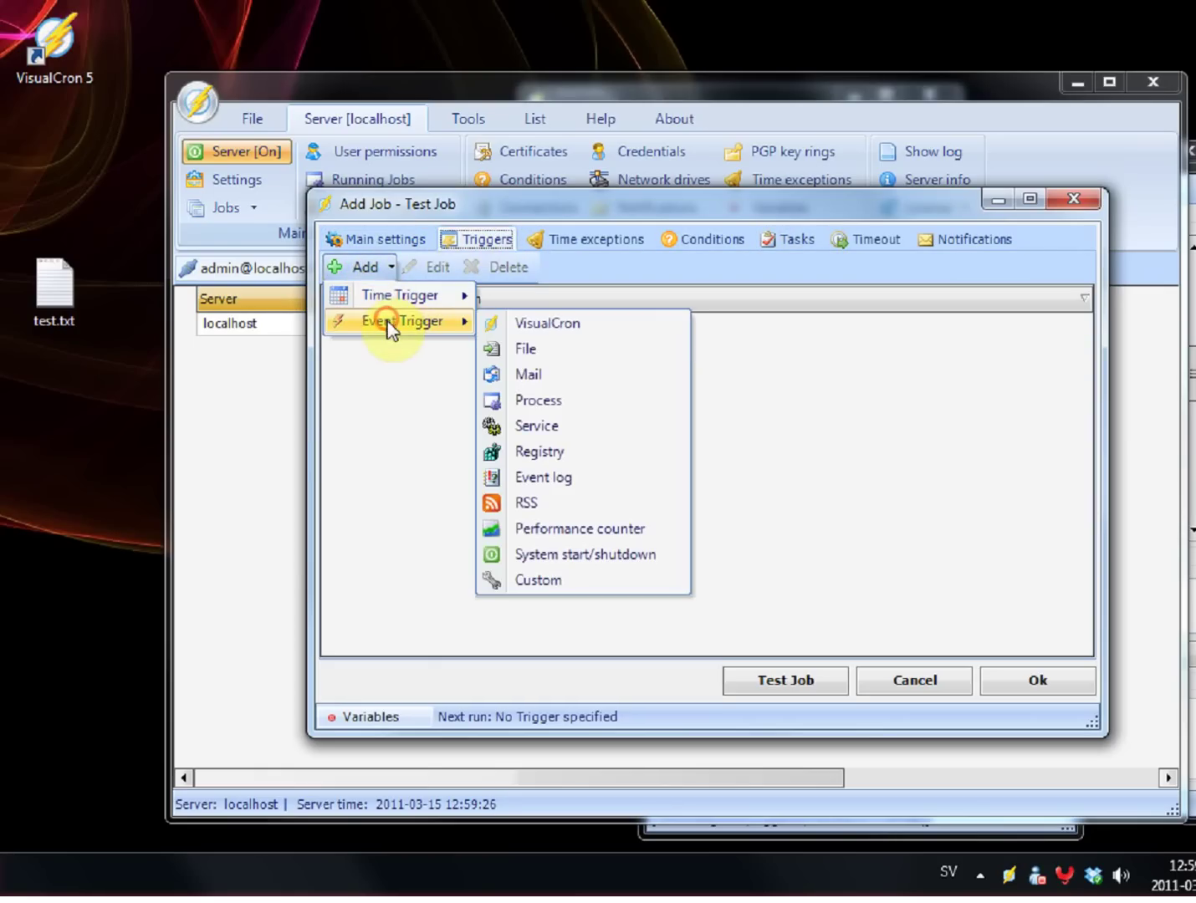
{"action": "left_click", "coordinate": [525, 351]}
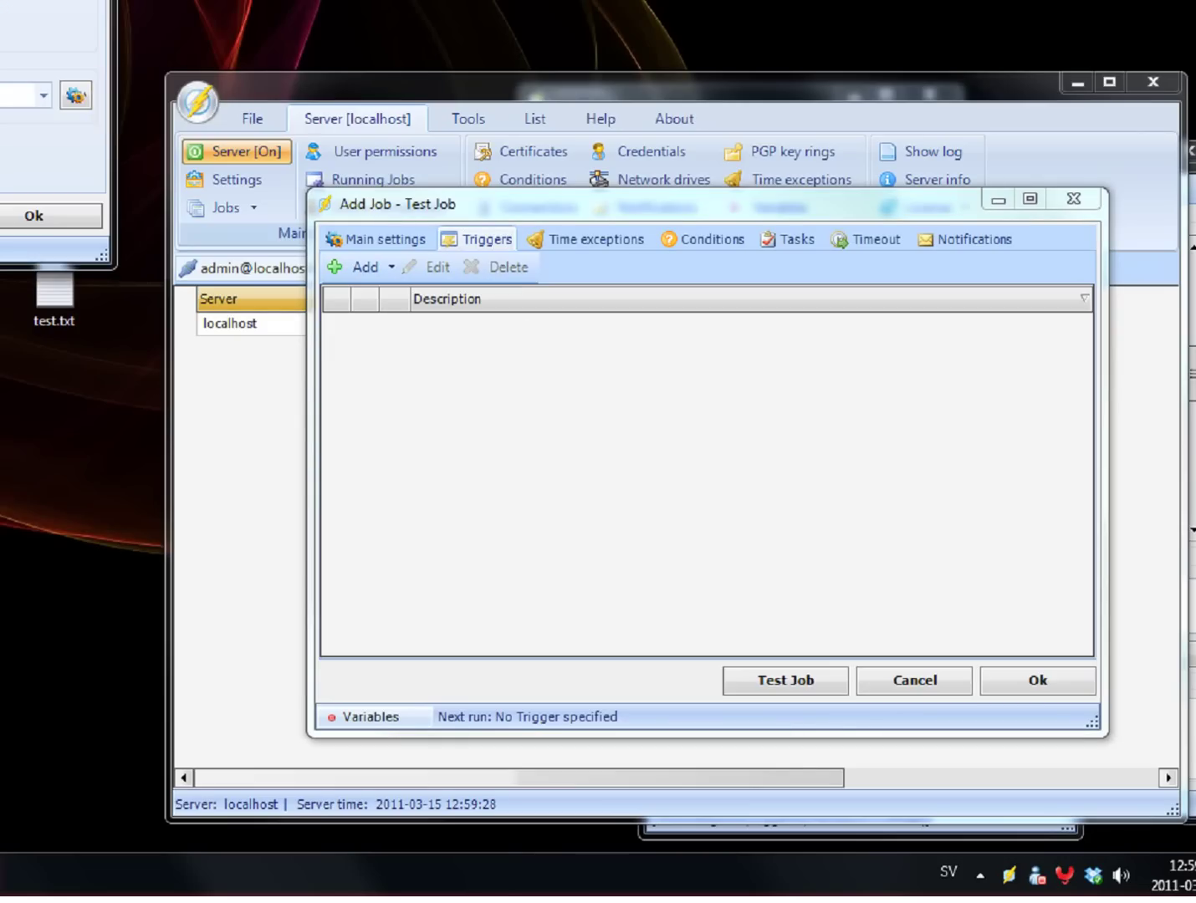
{"action": "left_click_drag", "start_coordinate": [272, 4], "coordinate": [630, 179]}
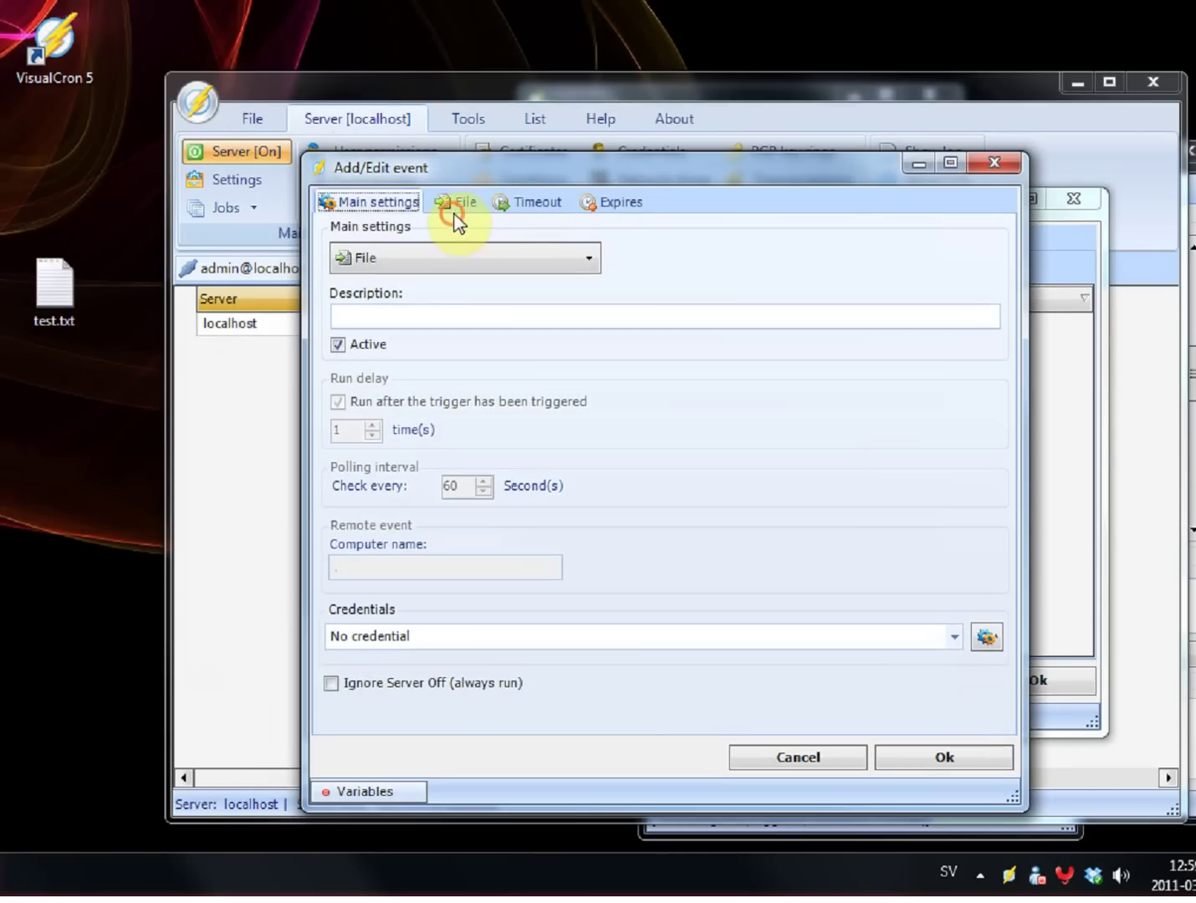
Step: Set the trigger to watch C:\test with file mask *.txt and save it
{"action": "left_click", "coordinate": [456, 204]}
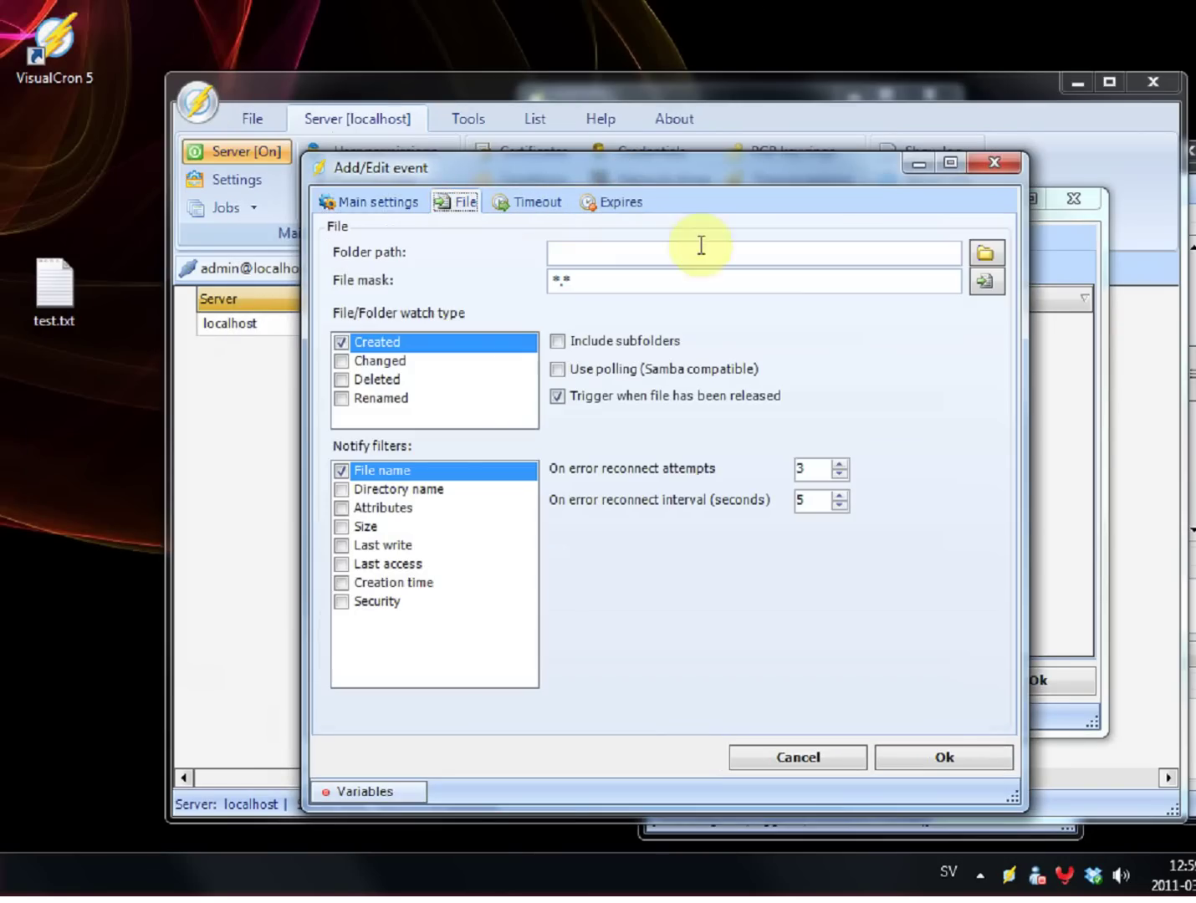
{"action": "left_click", "coordinate": [976, 244]}
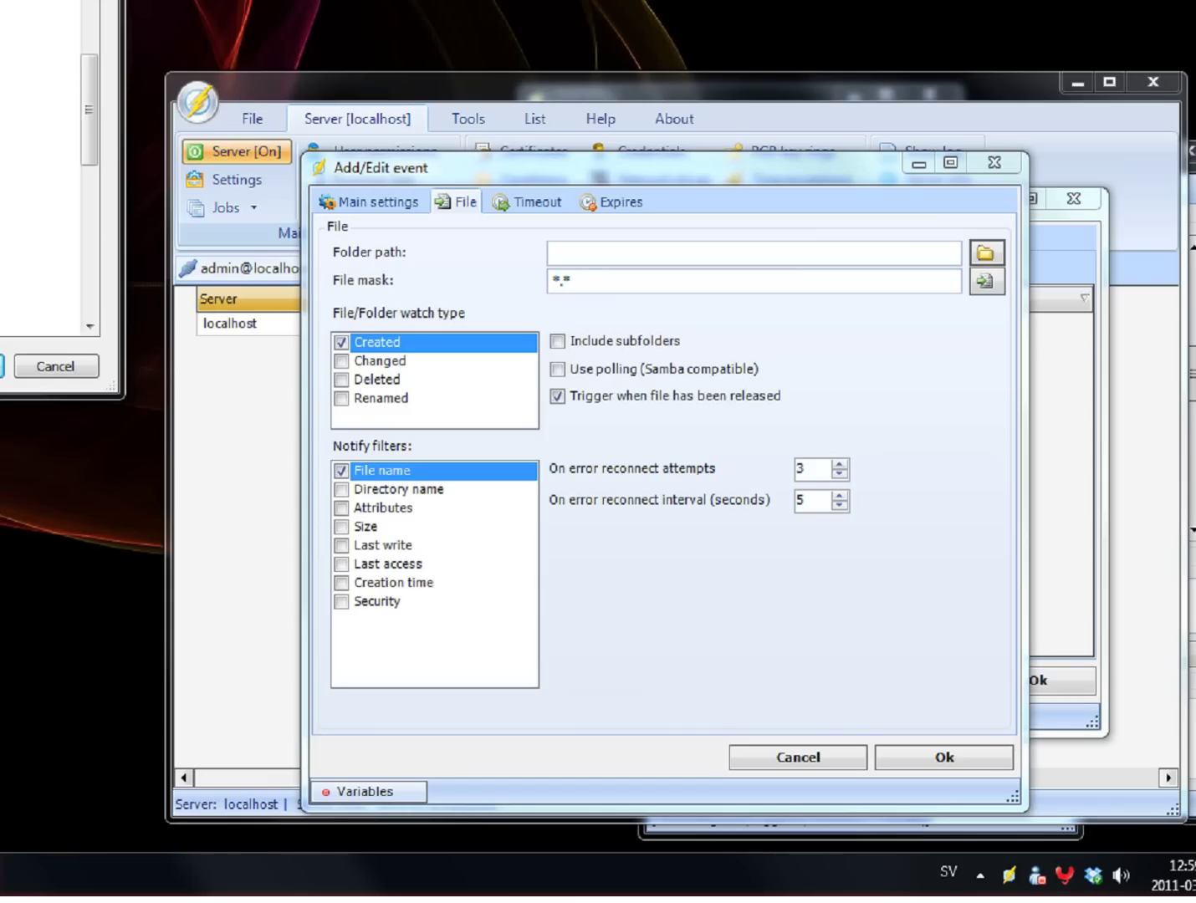
{"action": "key", "text": "Return"}
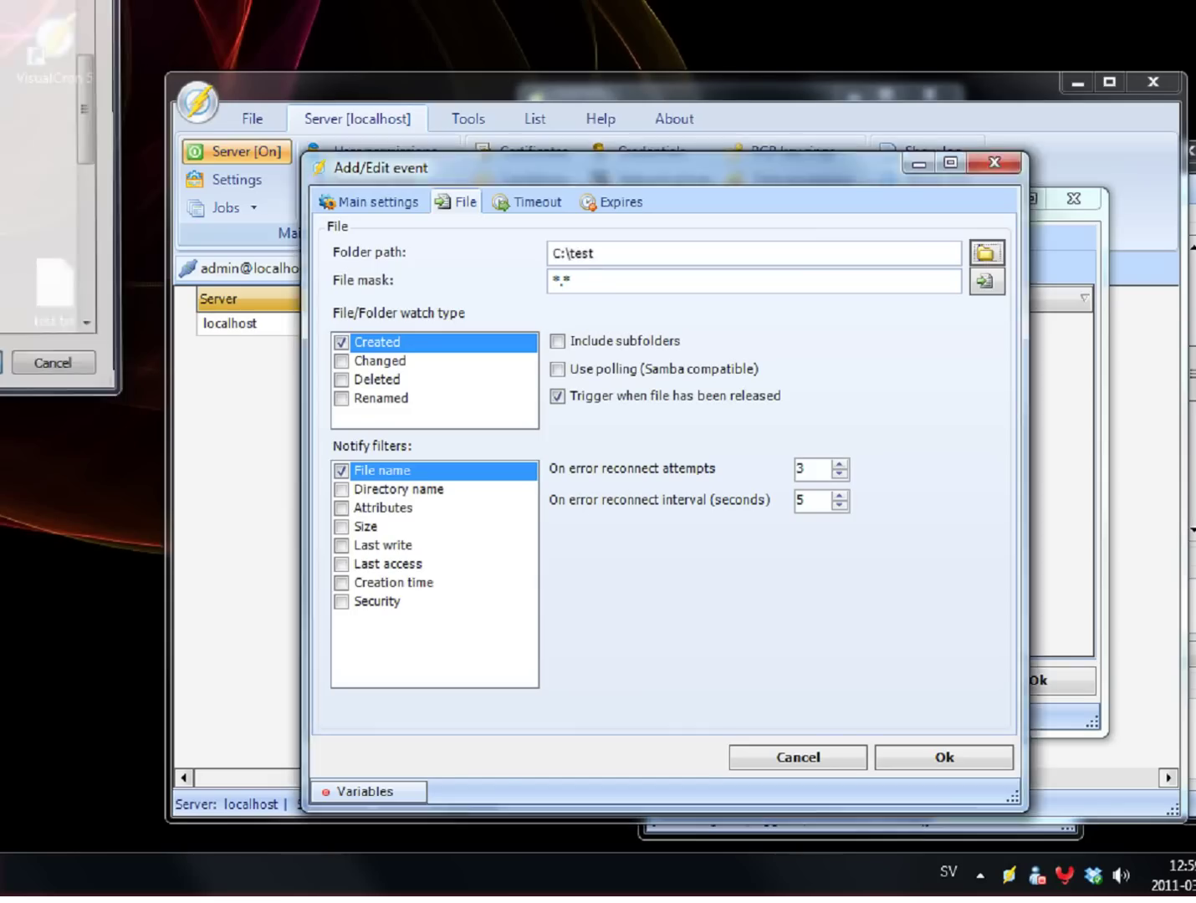
{"action": "left_click", "coordinate": [637, 284]}
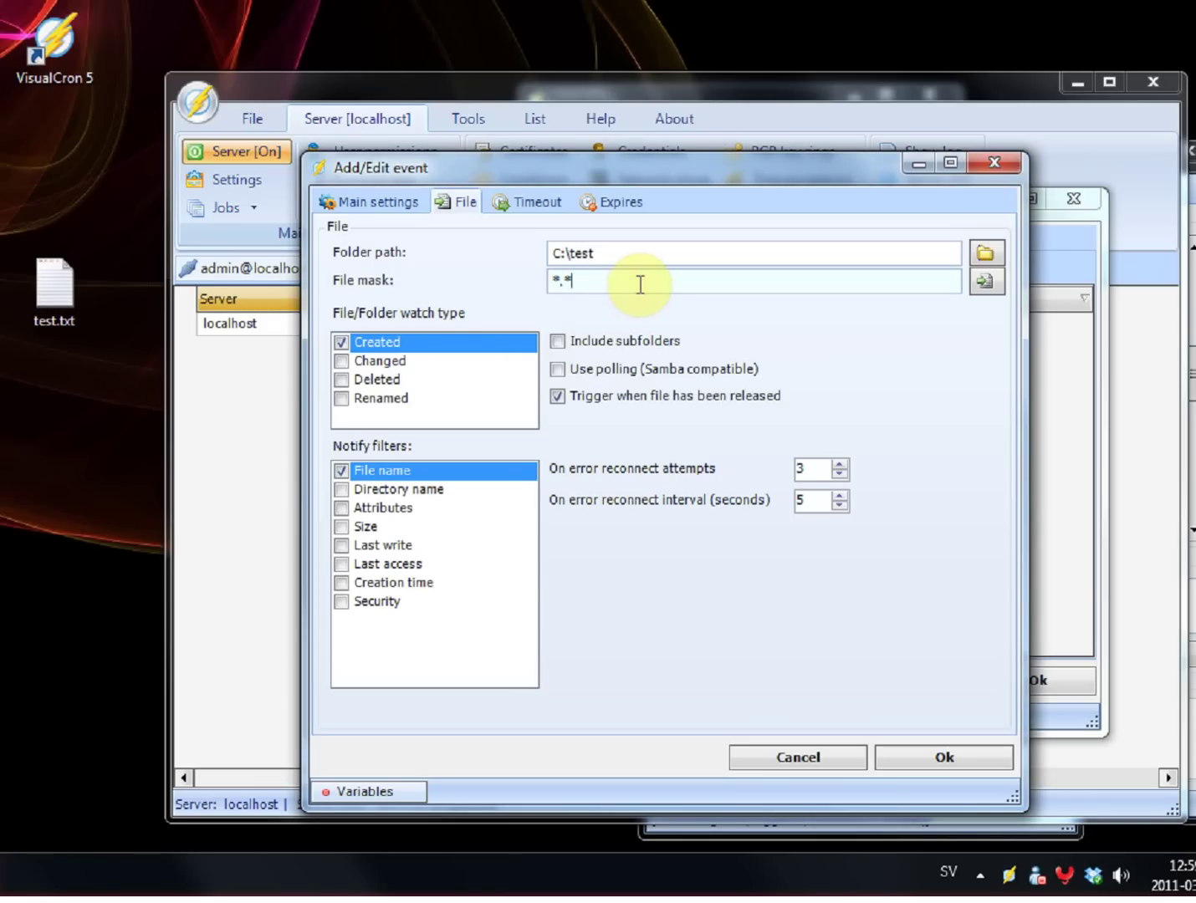
{"action": "key", "text": "BackSpace"}
{"action": "type", "text": "txt"}
{"action": "left_click", "coordinate": [918, 758]}
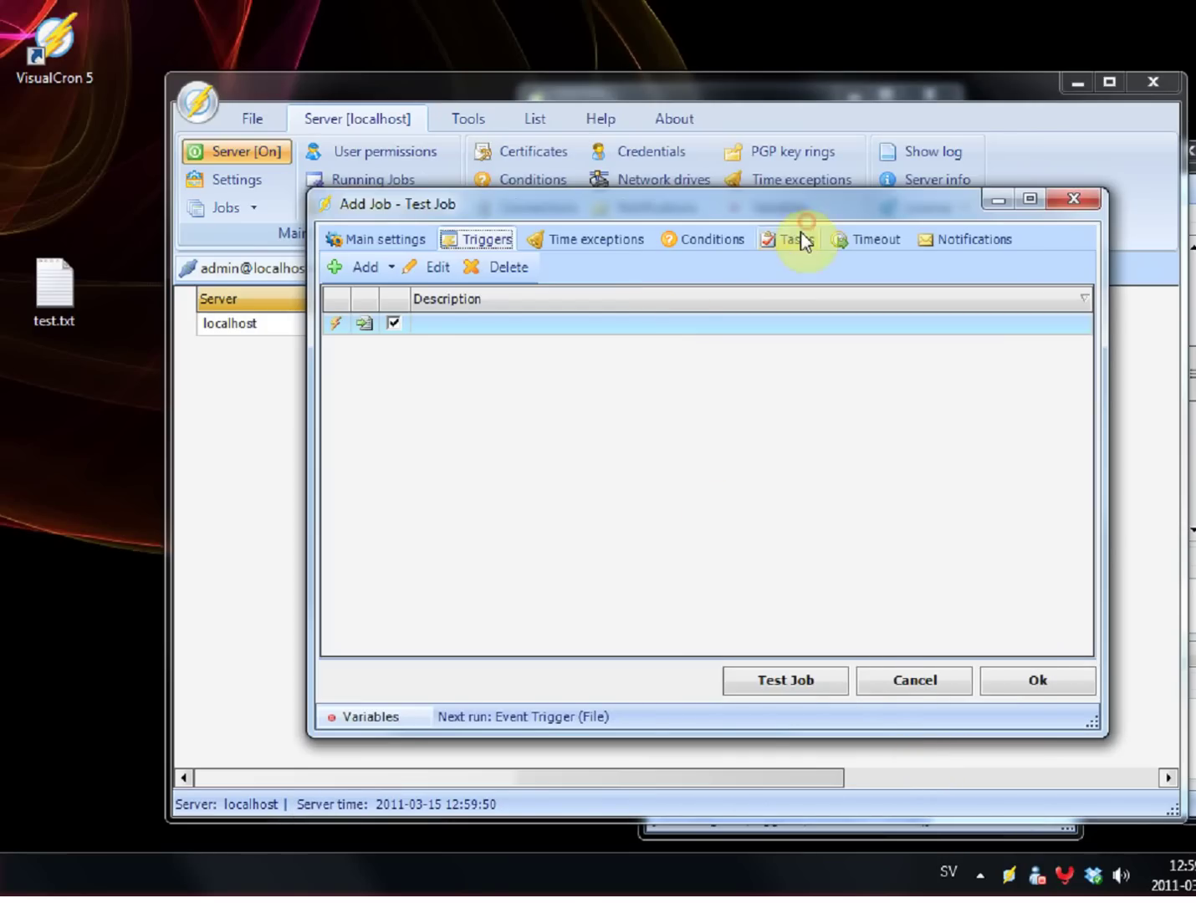
Step: Add a Messaging > Email task to the job
{"action": "left_click", "coordinate": [802, 242]}
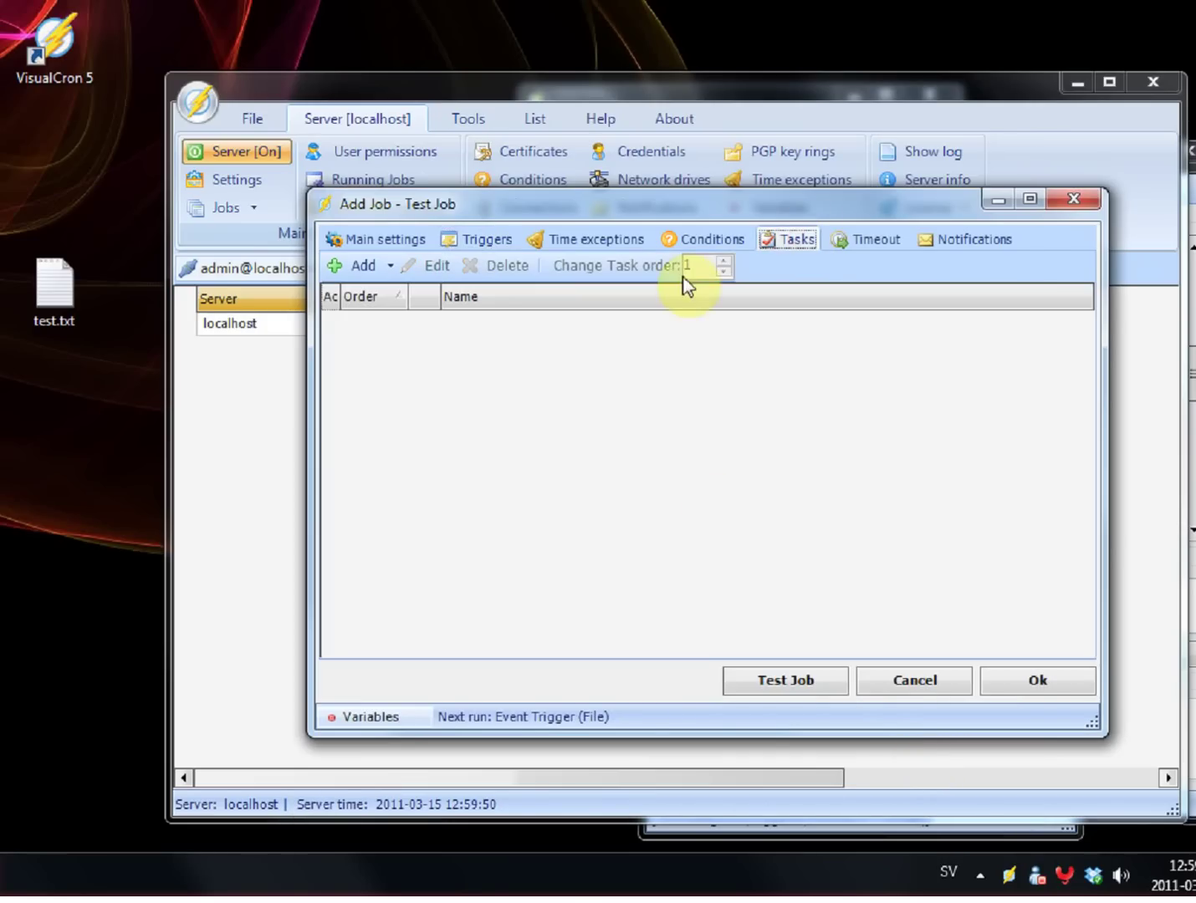
{"action": "left_click", "coordinate": [353, 276]}
{"action": "mouse_move", "coordinate": [422, 402]}
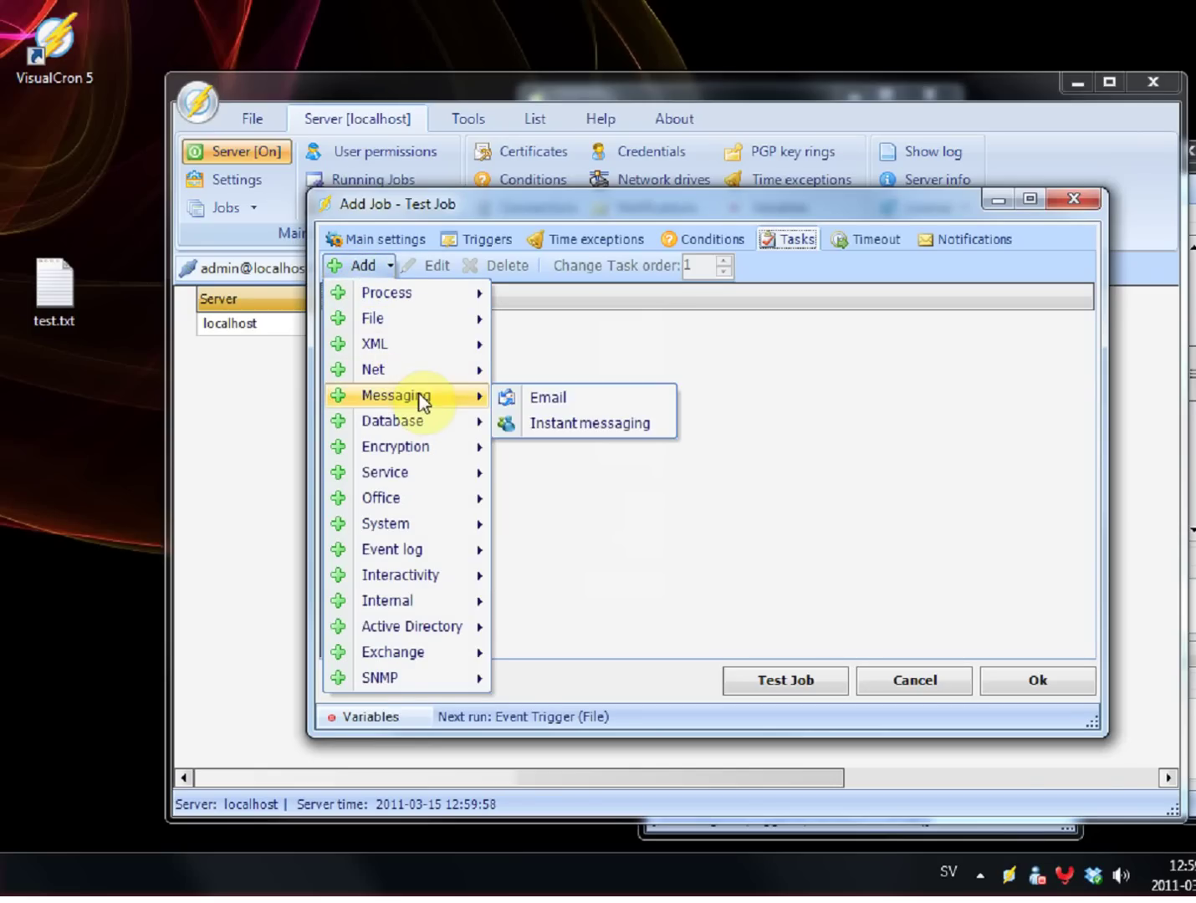
{"action": "left_click", "coordinate": [543, 399]}
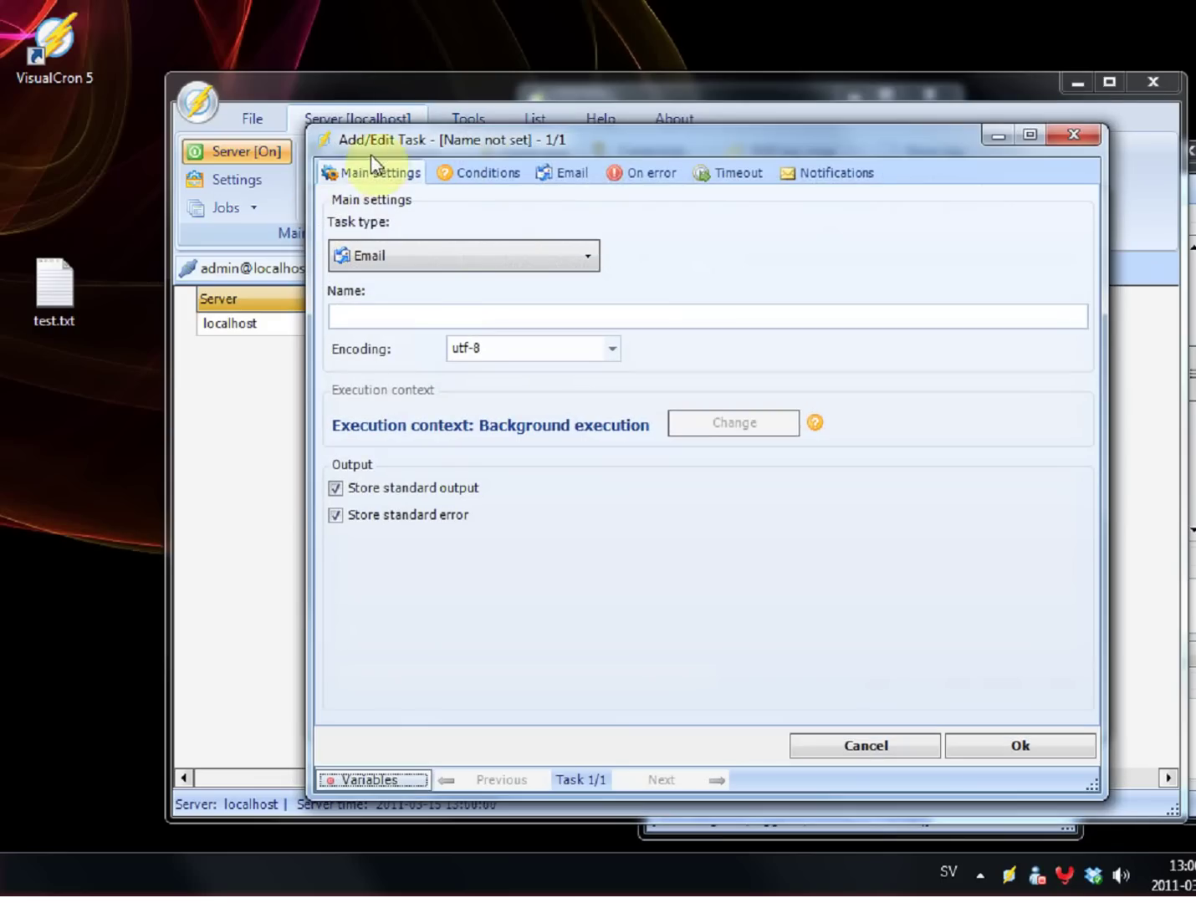
Step: Use the neteject.com mail connection and set the subject to 'Test email'
{"action": "left_click", "coordinate": [554, 173]}
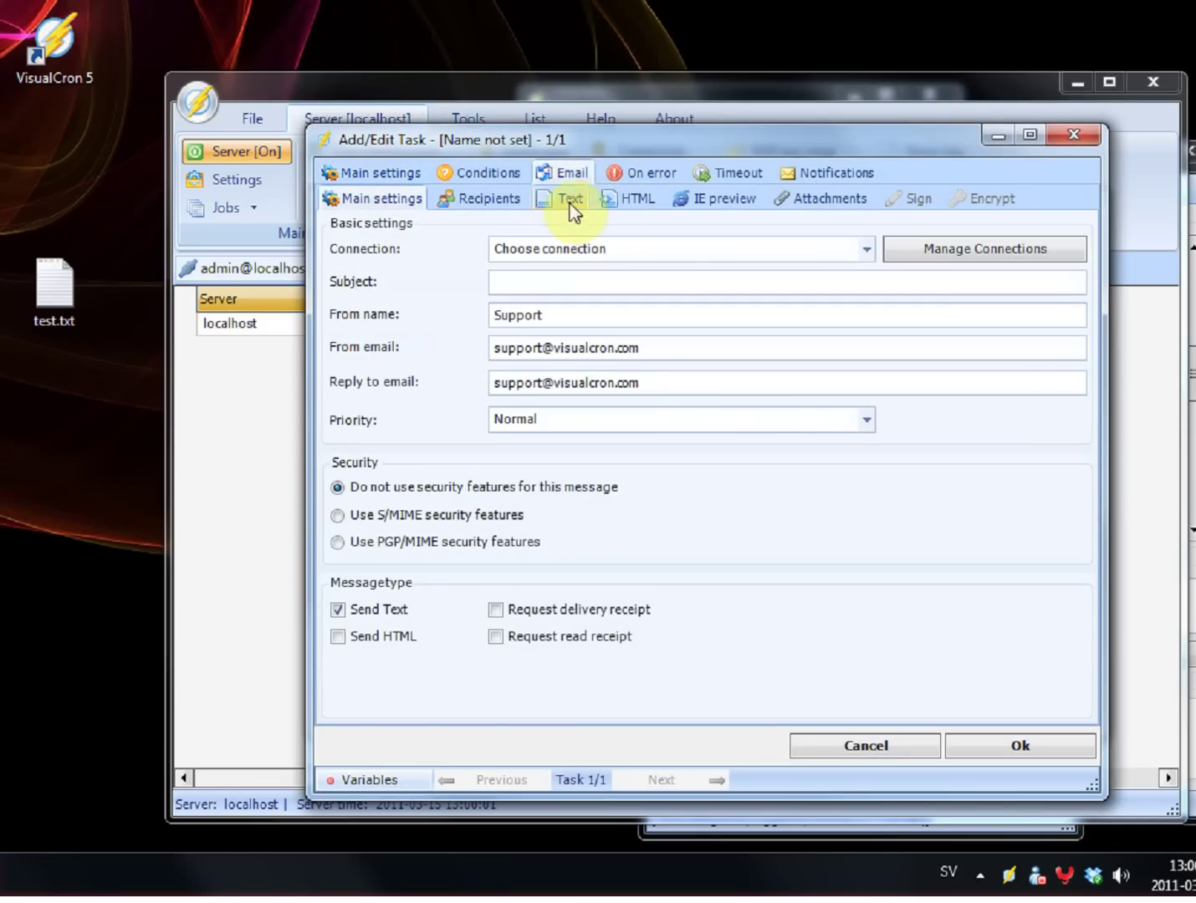
{"action": "left_click", "coordinate": [656, 245]}
{"action": "left_click", "coordinate": [637, 303]}
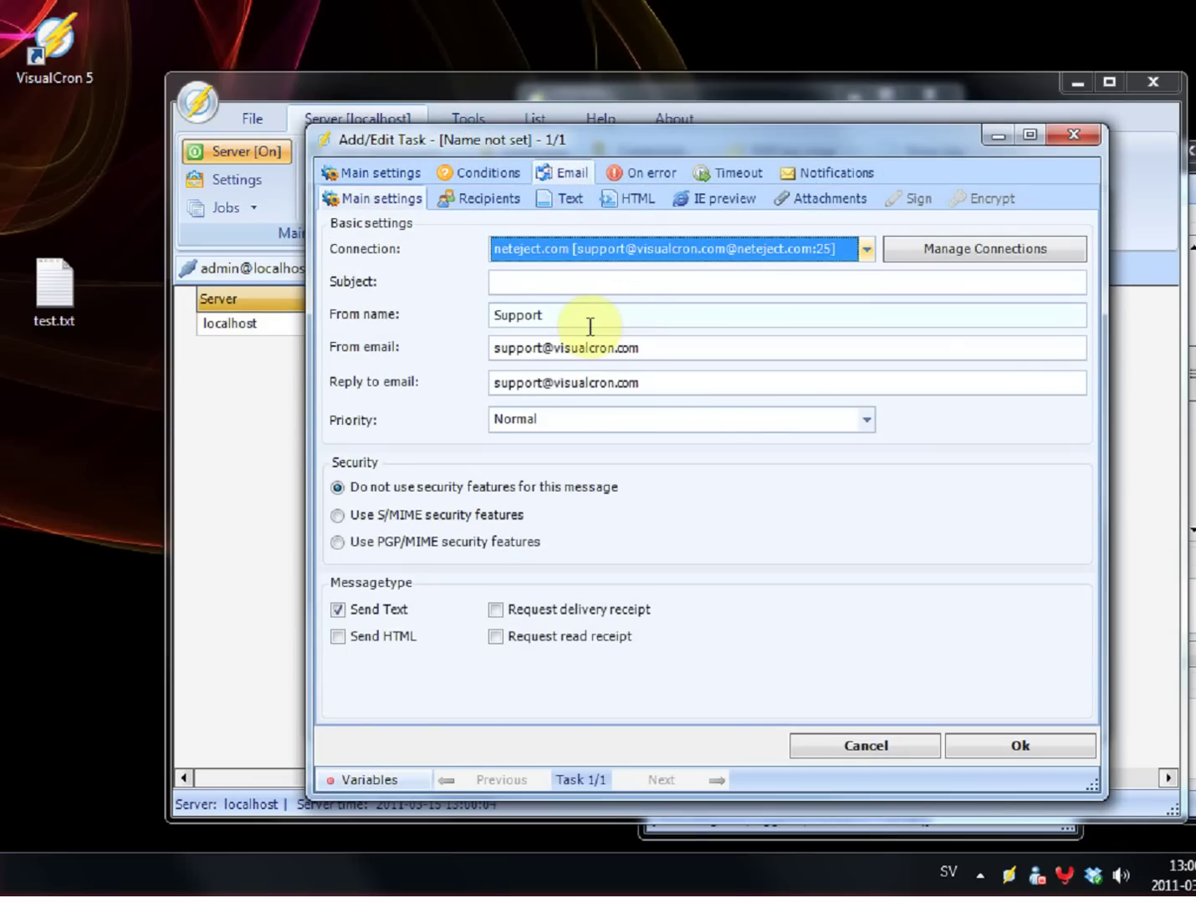
{"action": "left_click", "coordinate": [597, 276]}
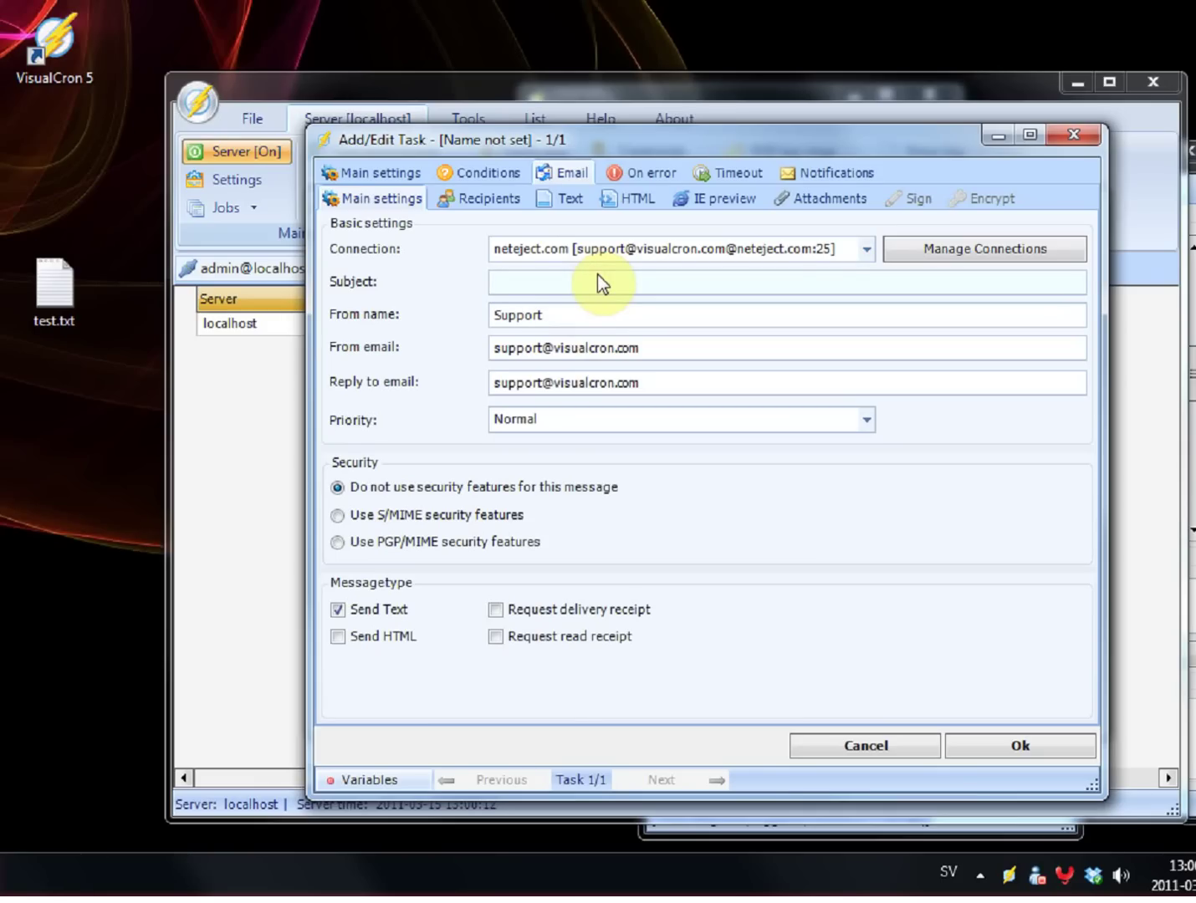
{"action": "type", "text": "Test email"}
Step: Enter the recipient e-mail address and bring up the Variables window for the text body
{"action": "left_click", "coordinate": [510, 200]}
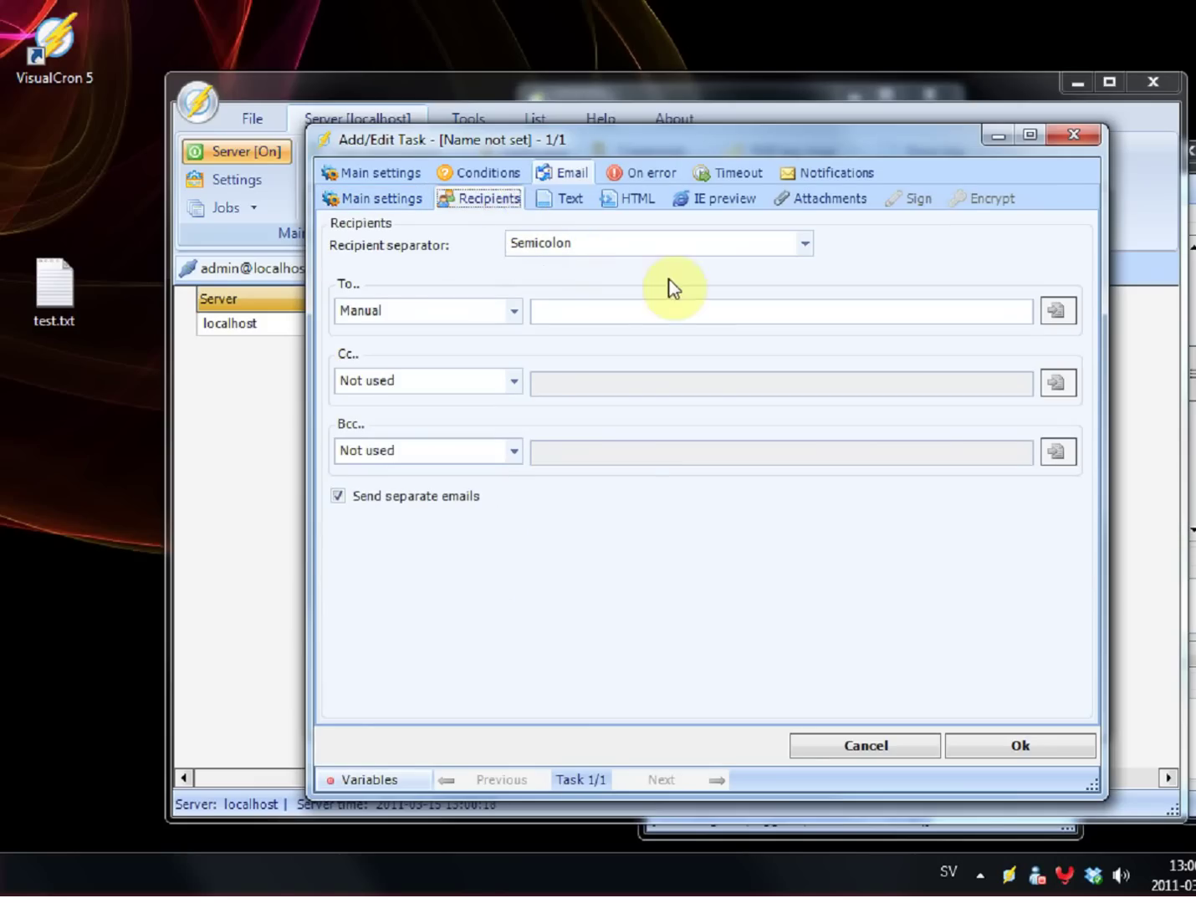
{"action": "left_click", "coordinate": [641, 310]}
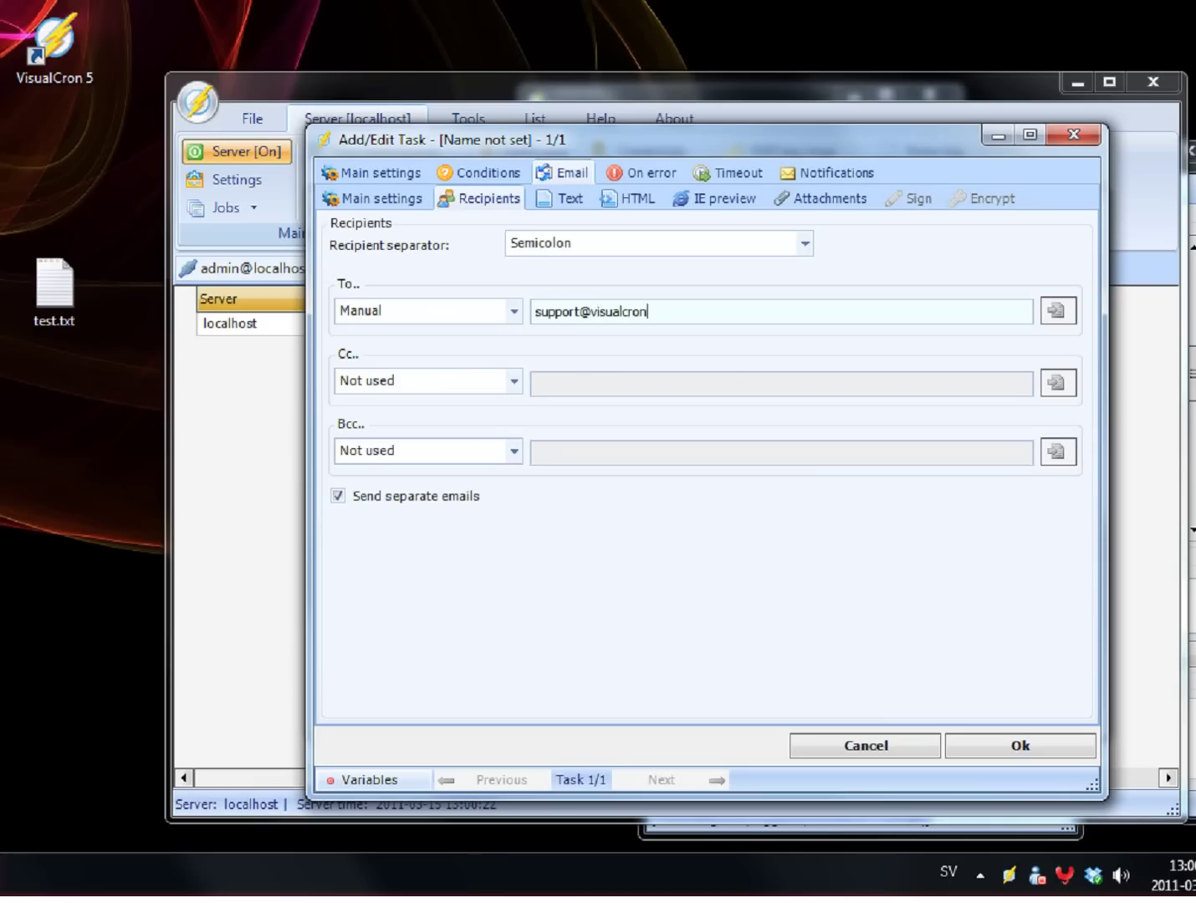
{"action": "left_click", "coordinate": [572, 199]}
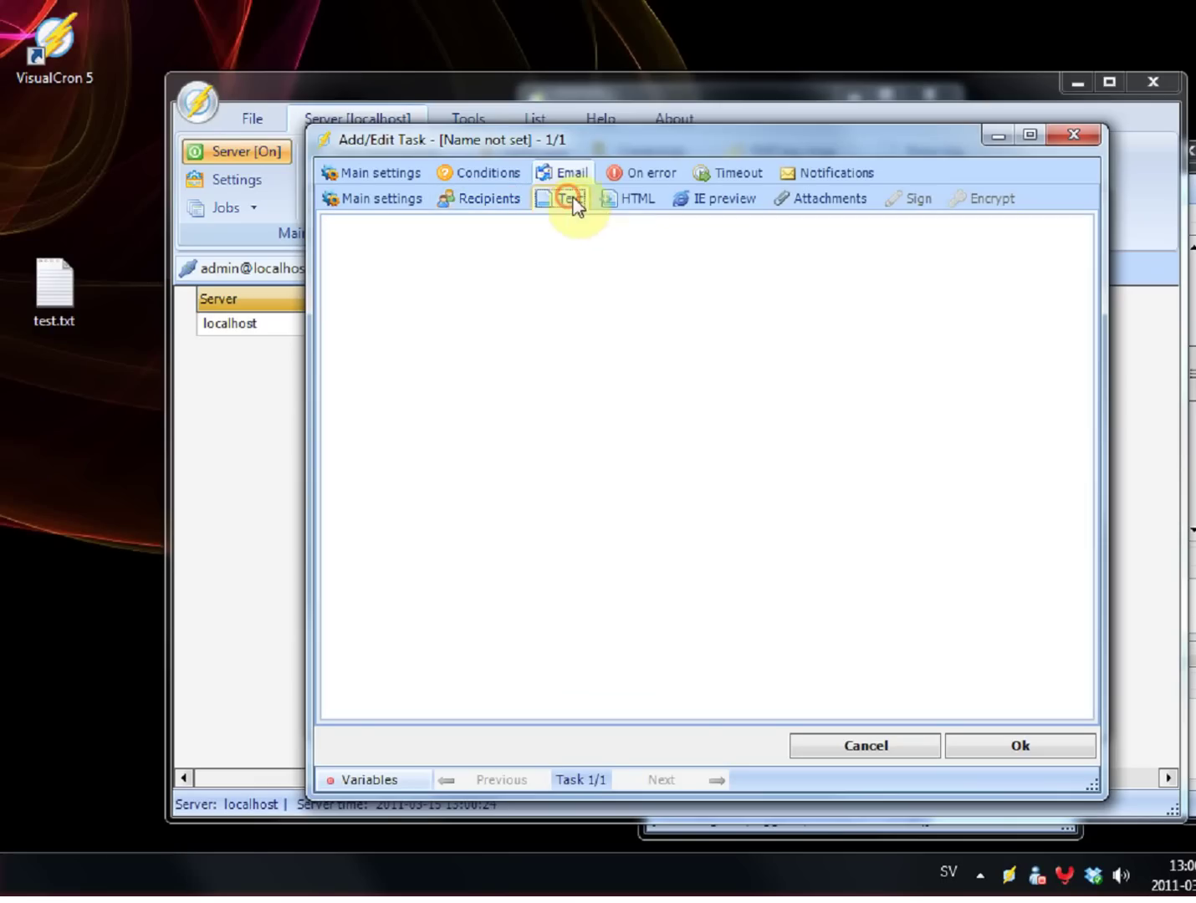
{"action": "left_click", "coordinate": [374, 782]}
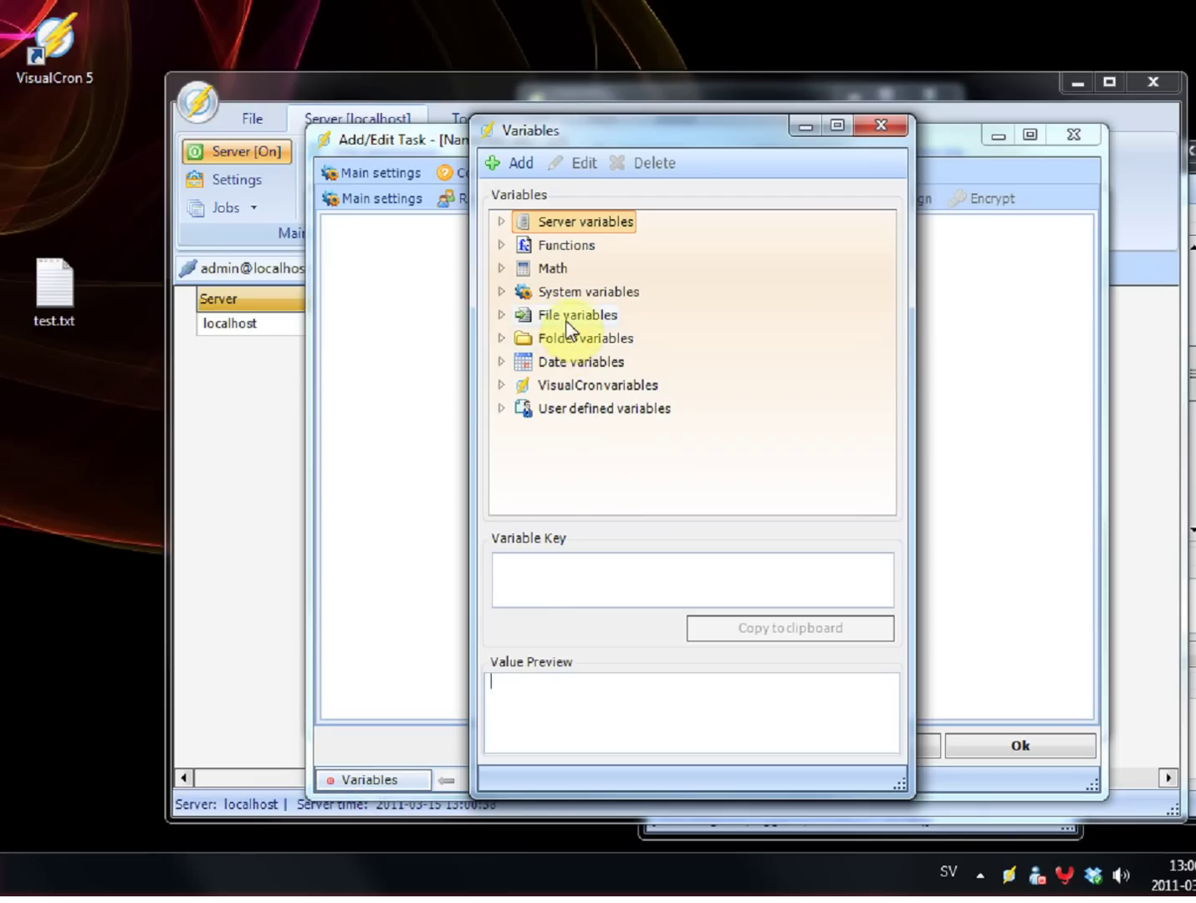
Step: Copy the Jobs > Active job > Name variable key from the Variables window
{"action": "left_click", "coordinate": [566, 380]}
{"action": "double_click", "coordinate": [566, 383]}
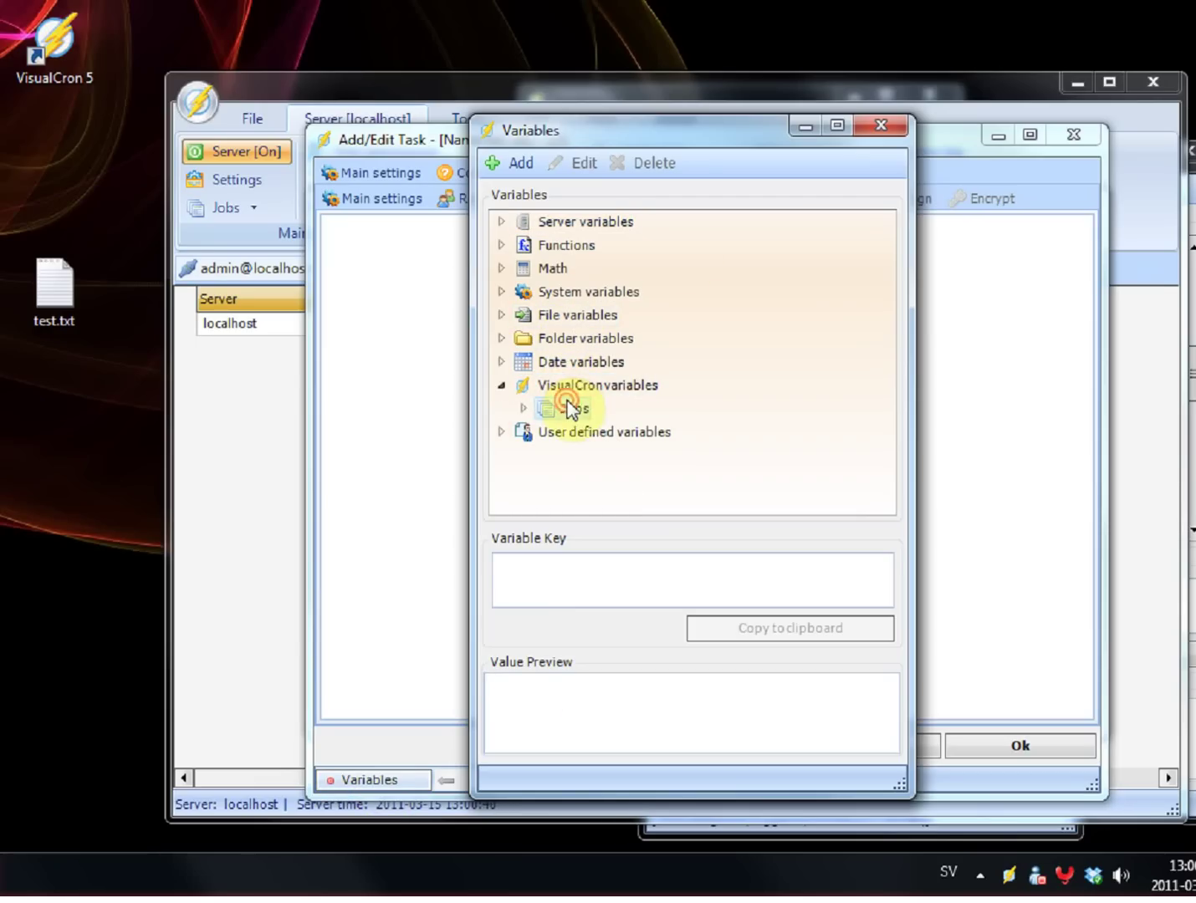
{"action": "double_click", "coordinate": [570, 408]}
{"action": "left_click", "coordinate": [590, 432]}
{"action": "double_click", "coordinate": [590, 434]}
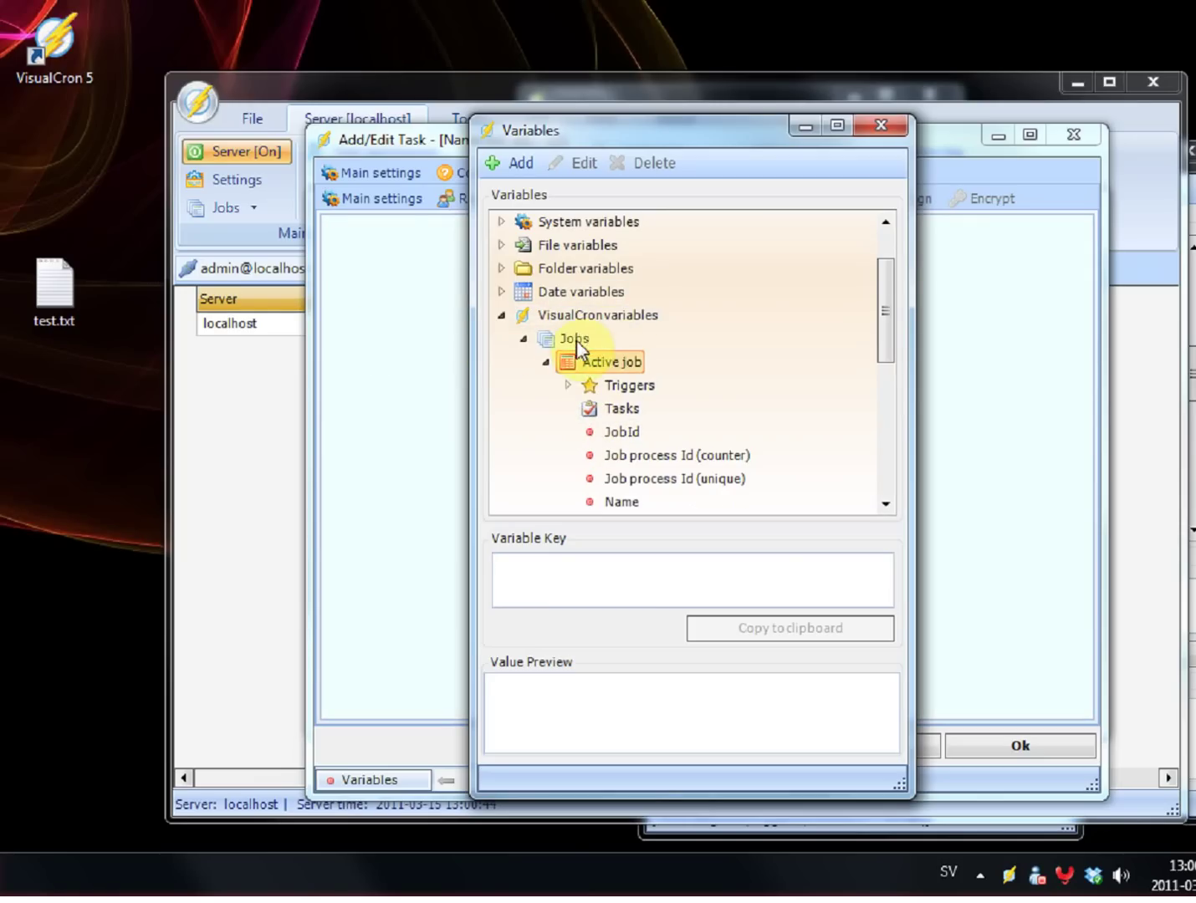
{"action": "scroll", "coordinate": [640, 356], "scroll_direction": "down", "scroll_amount": 1}
{"action": "scroll", "coordinate": [640, 361], "scroll_direction": "down", "scroll_amount": 1}
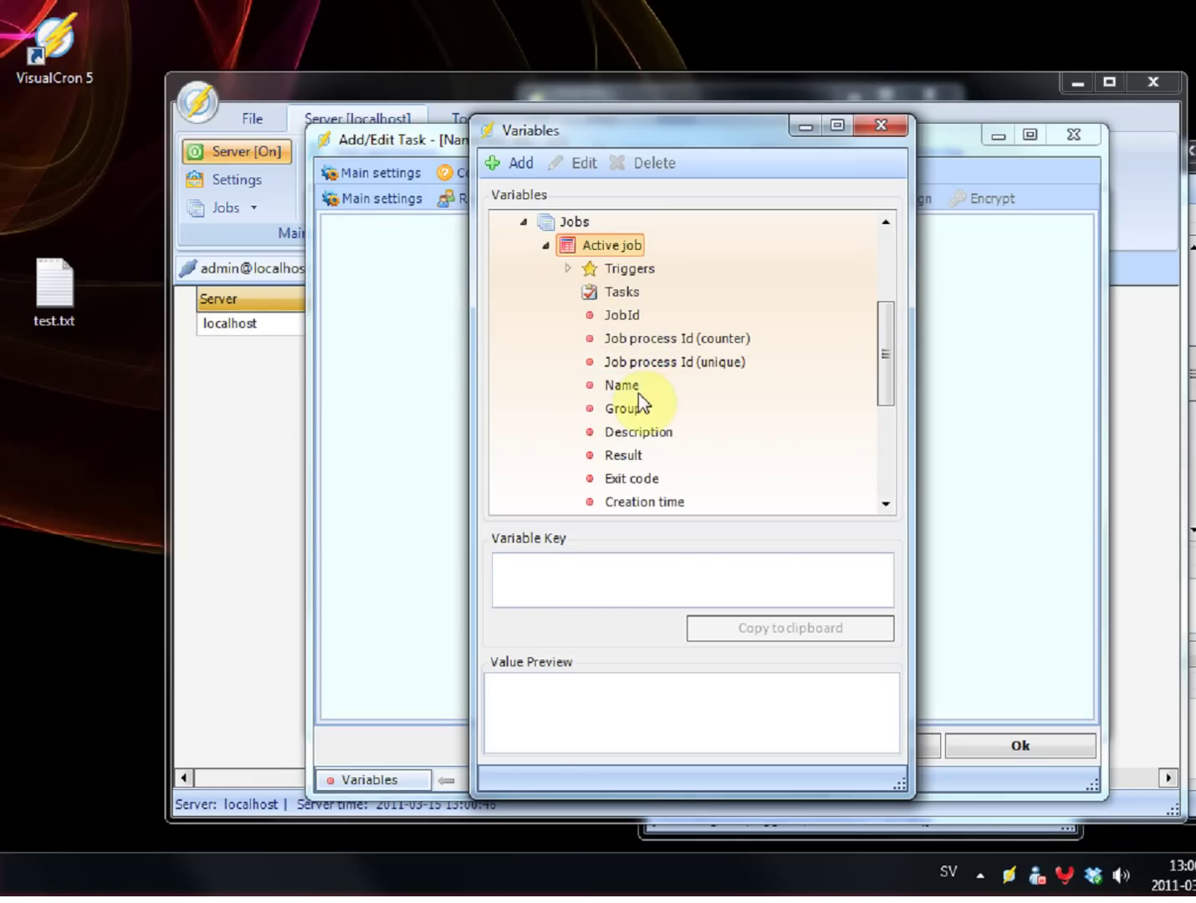
{"action": "left_click", "coordinate": [638, 387]}
{"action": "left_click", "coordinate": [650, 570]}
{"action": "key", "text": "ctrl+c"}
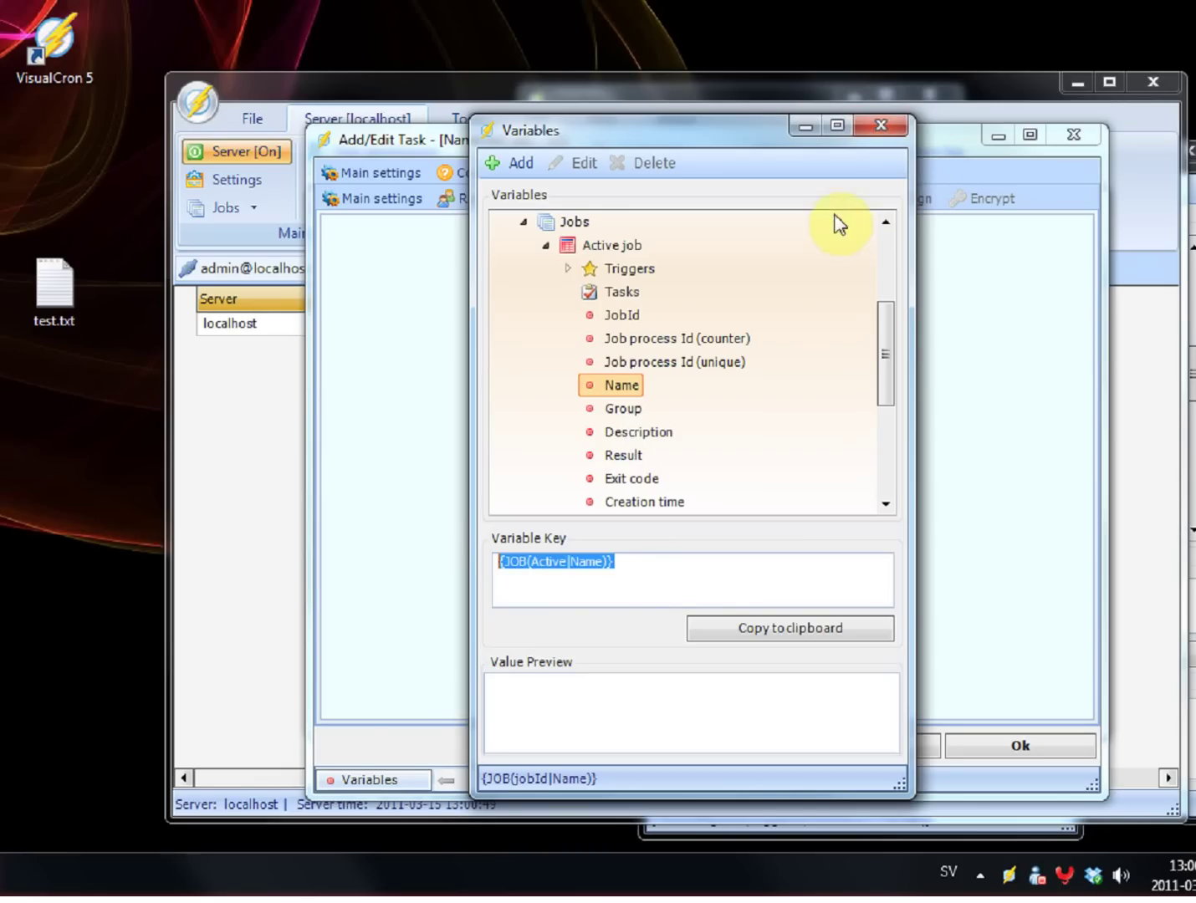
{"action": "left_click_drag", "start_coordinate": [602, 127], "coordinate": [121, 136]}
Step: Write the body 'This email was sent from Job: {JOB(Active|Name)}' and preview it in IE
{"action": "left_click", "coordinate": [461, 333]}
{"action": "type", "text": "This"}
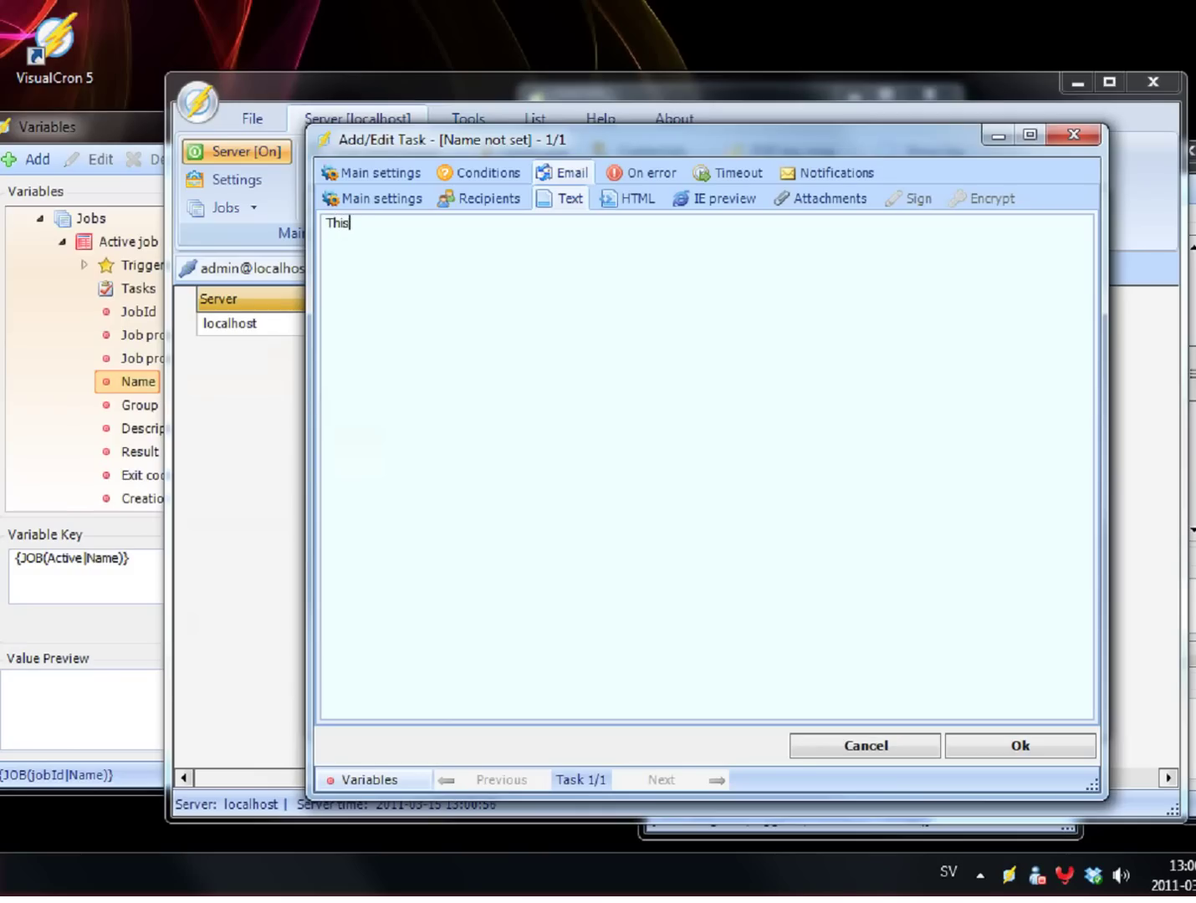
{"action": "type", "text": " email was send fr"}
{"action": "key", "text": "BackSpace"}
{"action": "key", "text": "BackSpace"}
{"action": "key", "text": "BackSpace"}
{"action": "key", "text": "BackSpace"}
{"action": "type", "text": "t from Job:"}
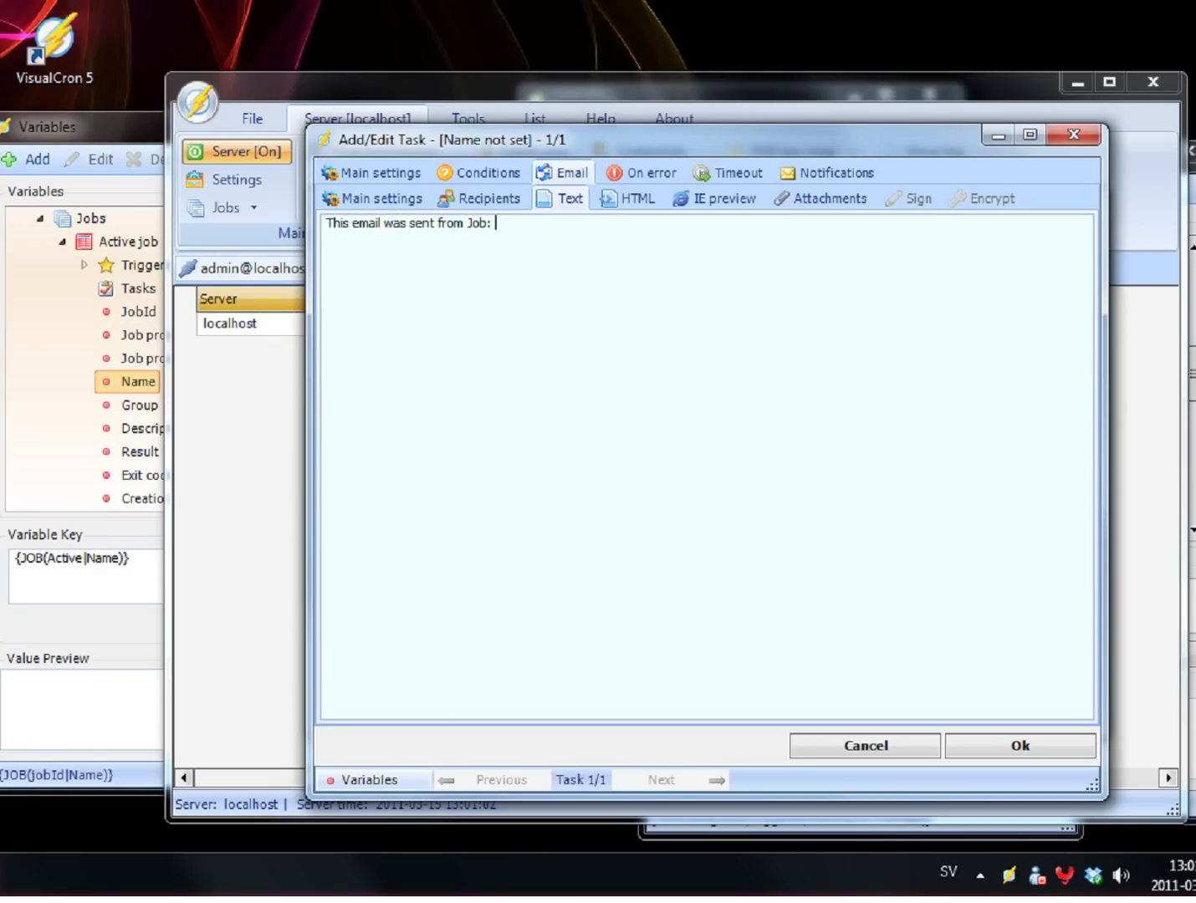
{"action": "key", "text": "ctrl+v"}
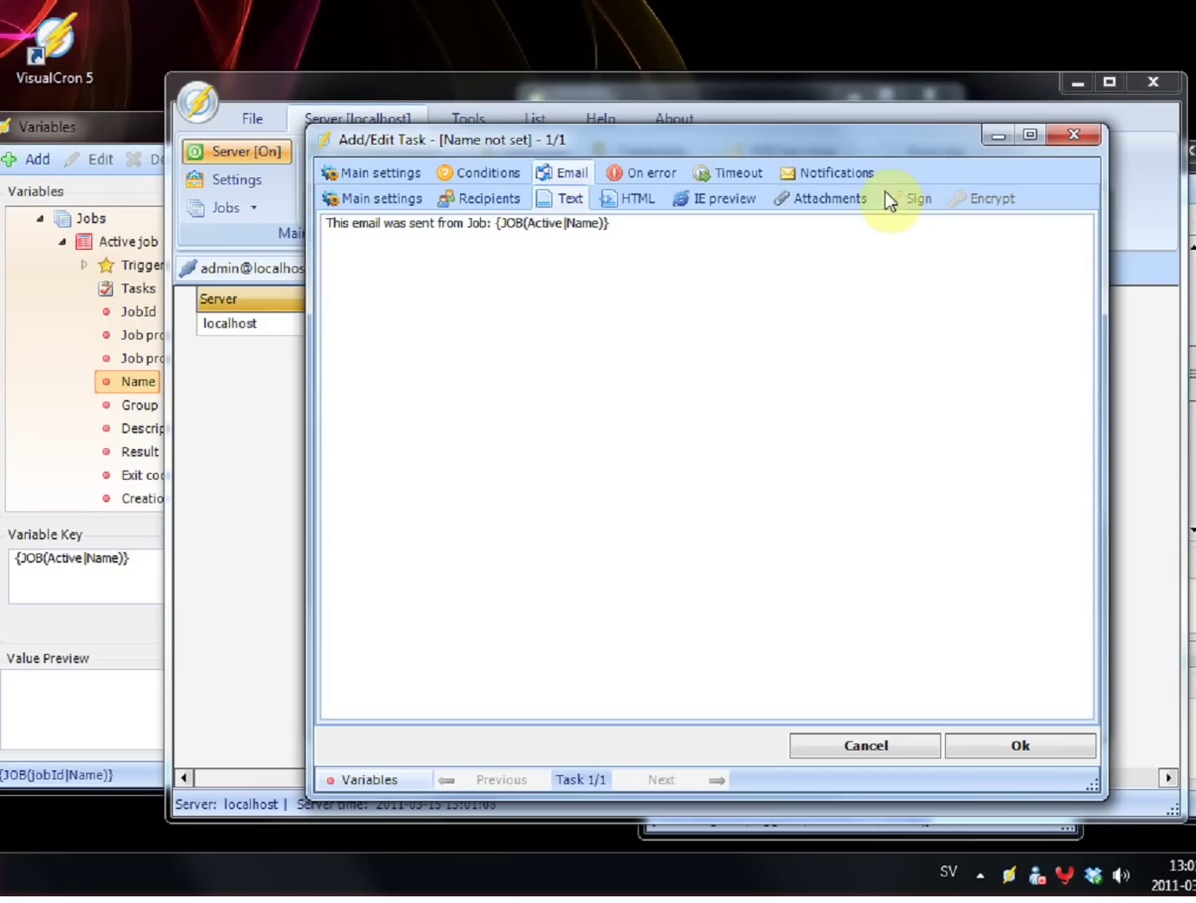
{"action": "left_click", "coordinate": [619, 193]}
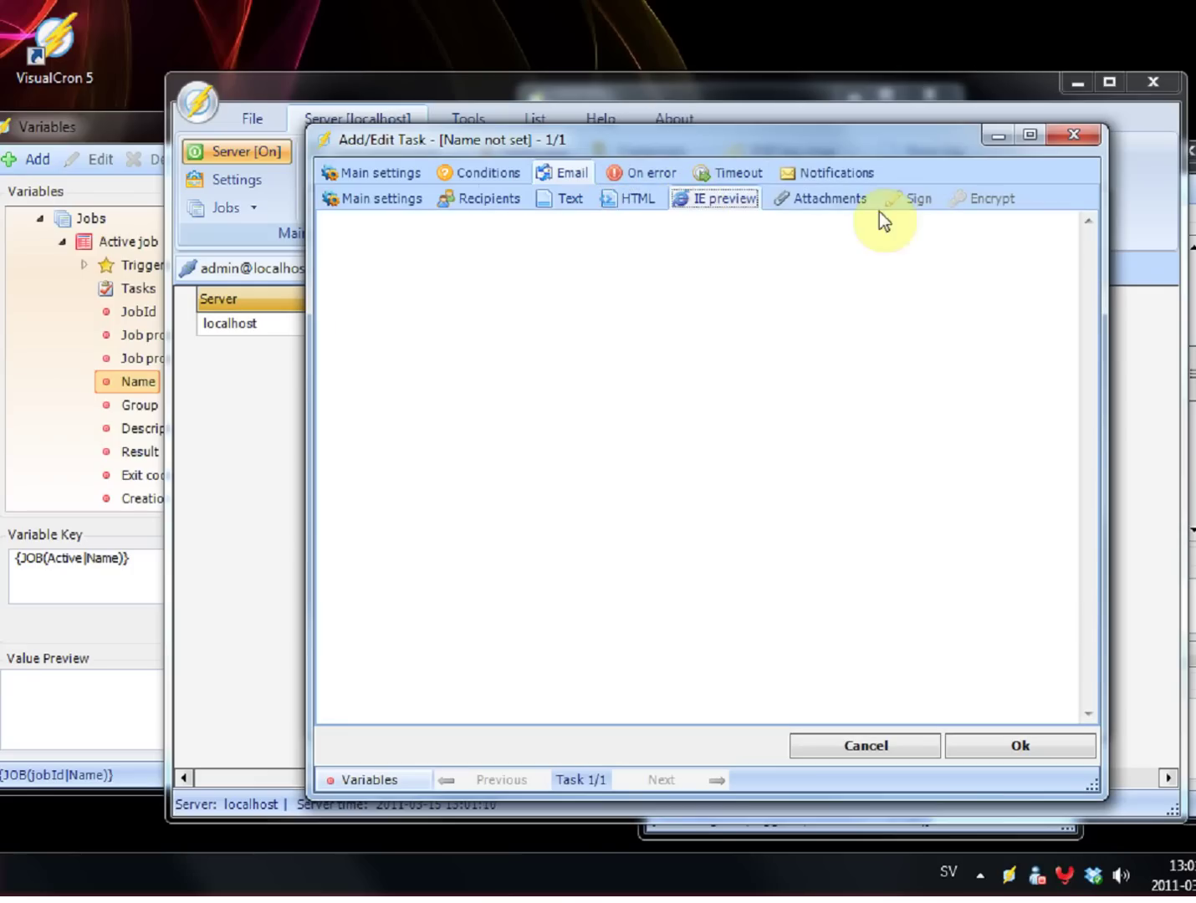
Step: On the Attachments tab, browse to the last trigger's File result variables and add an attachment
{"action": "left_click", "coordinate": [835, 200]}
{"action": "left_click", "coordinate": [104, 125]}
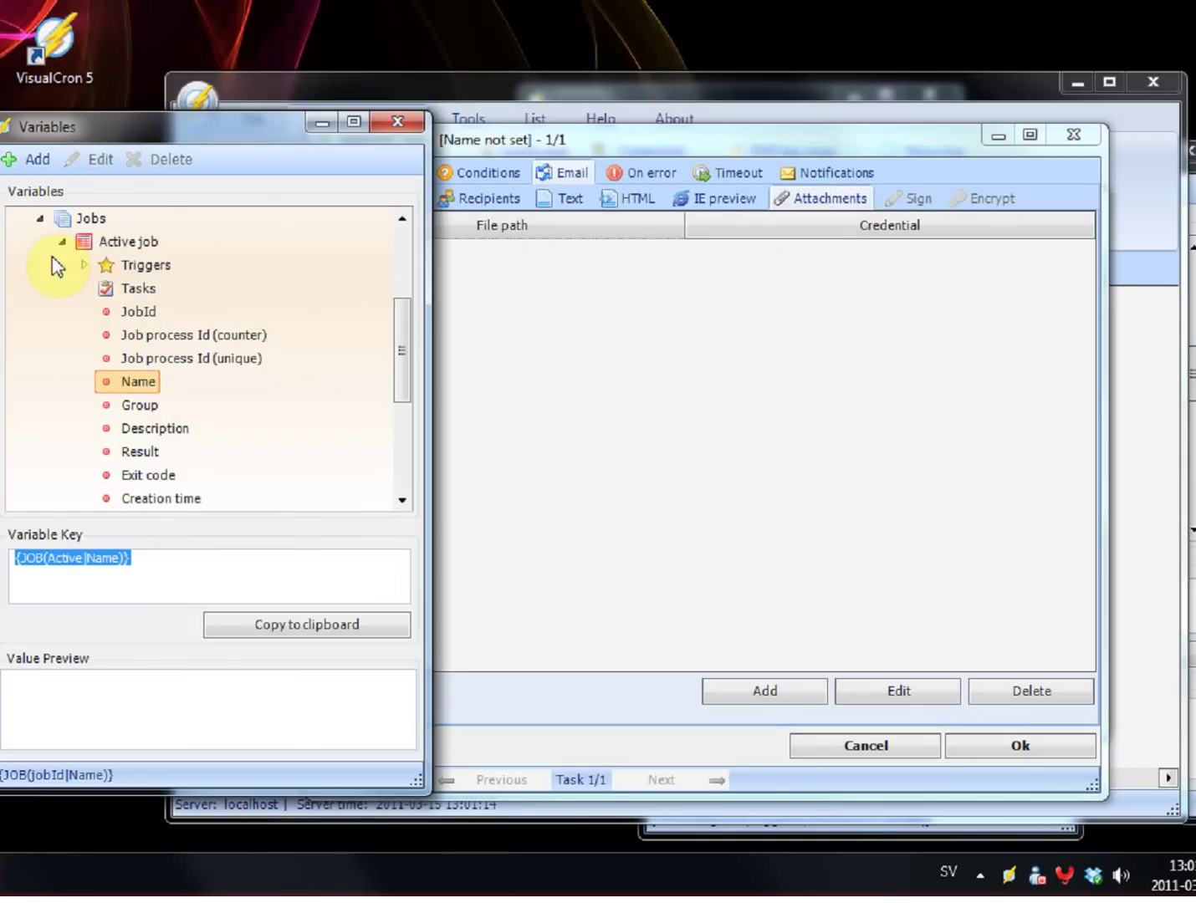
{"action": "left_click", "coordinate": [84, 265]}
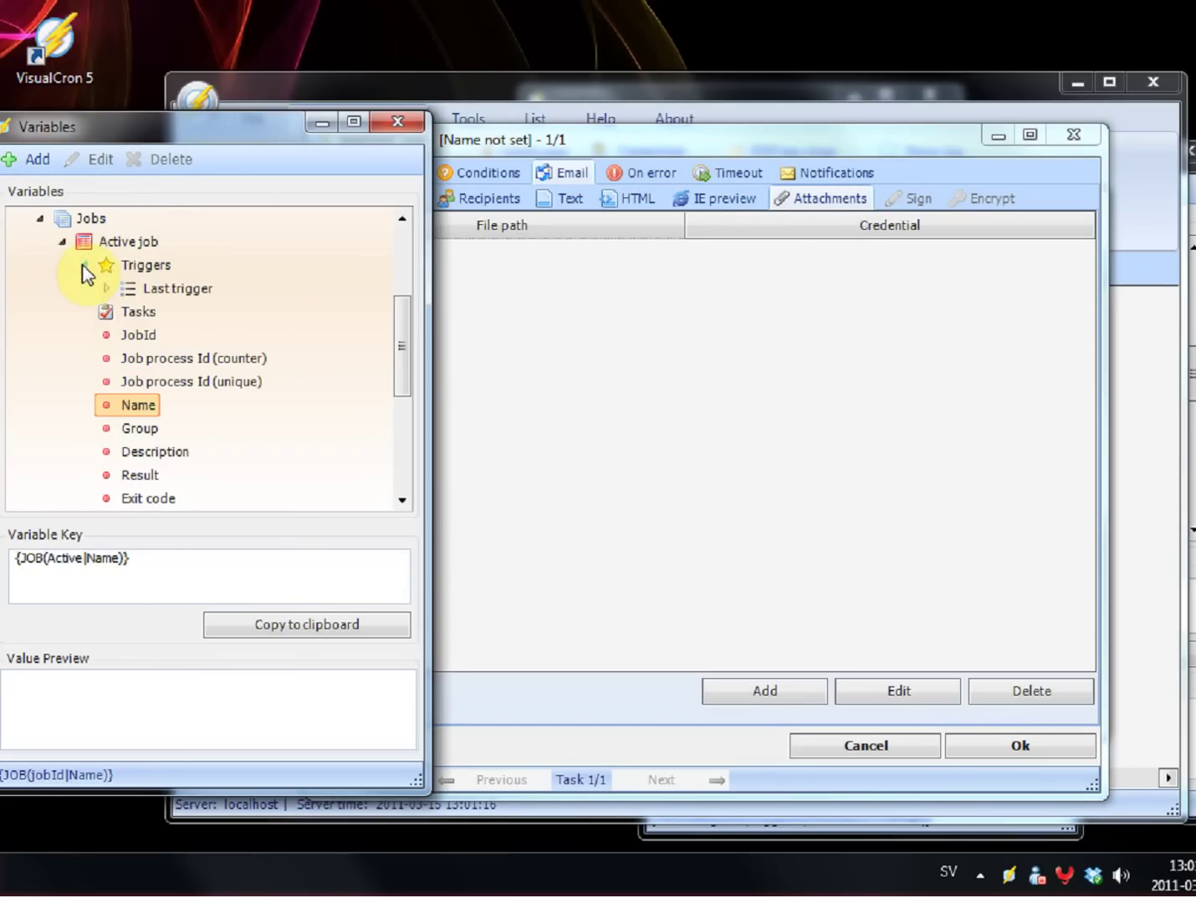
{"action": "left_click", "coordinate": [107, 289]}
{"action": "scroll", "coordinate": [160, 312], "scroll_direction": "down", "scroll_amount": 2}
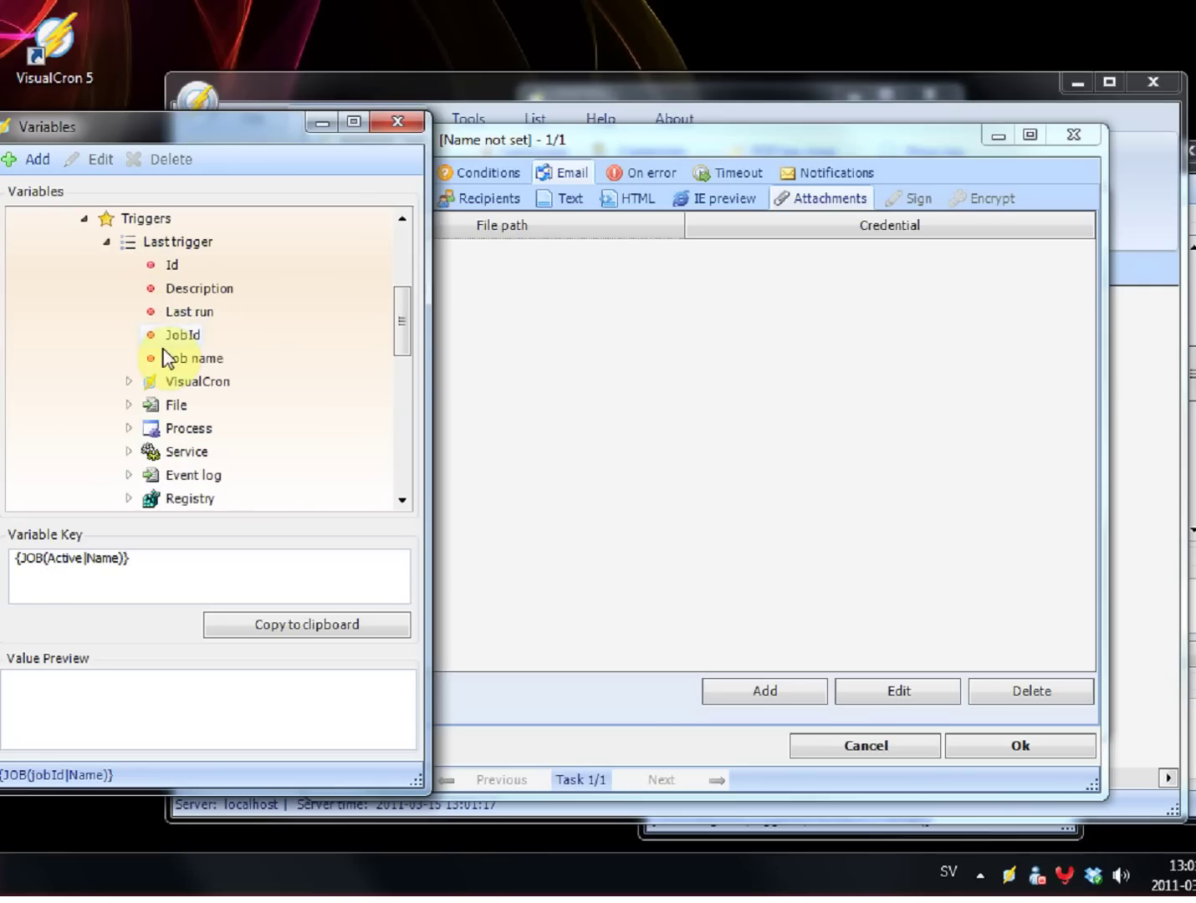
{"action": "left_click", "coordinate": [131, 405]}
{"action": "scroll", "coordinate": [193, 418], "scroll_direction": "down", "scroll_amount": 3}
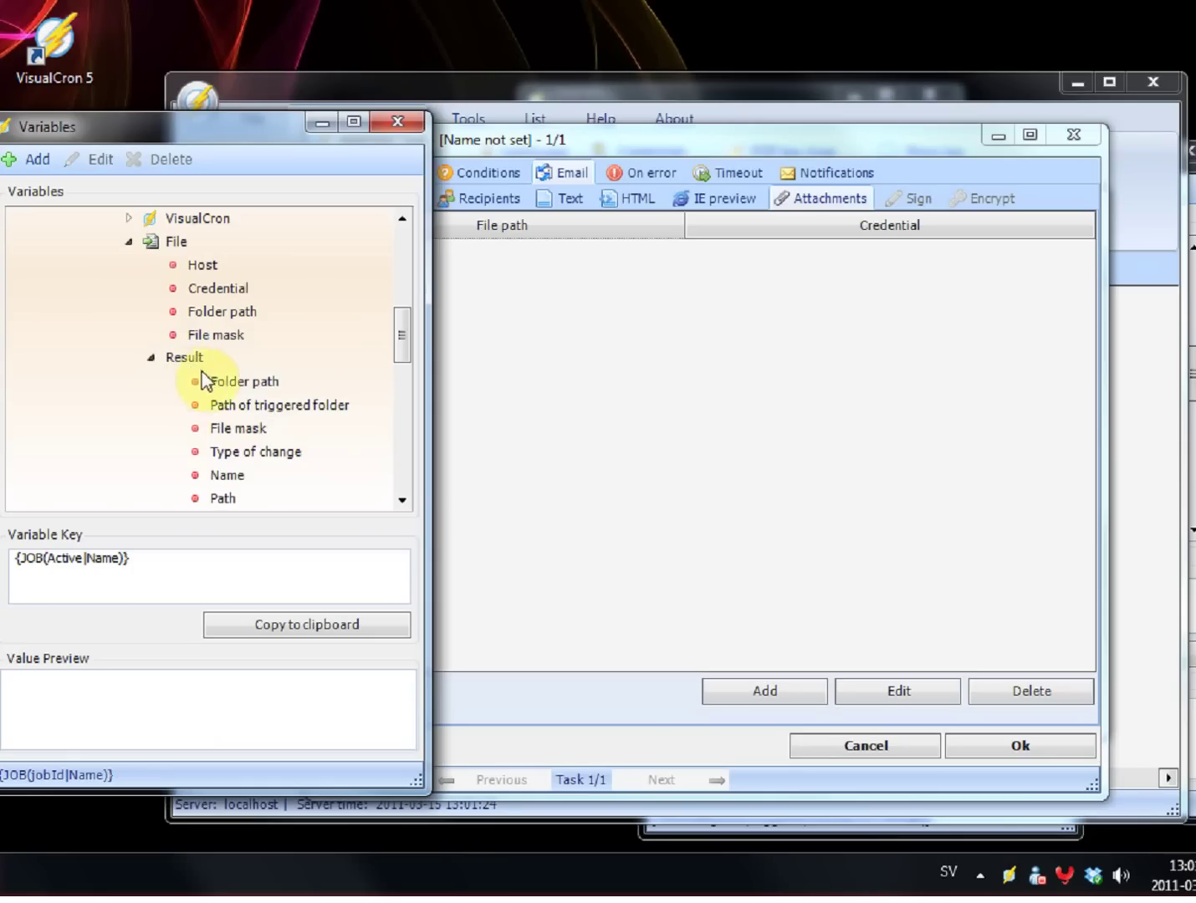
{"action": "scroll", "coordinate": [341, 418], "scroll_direction": "down", "scroll_amount": 1}
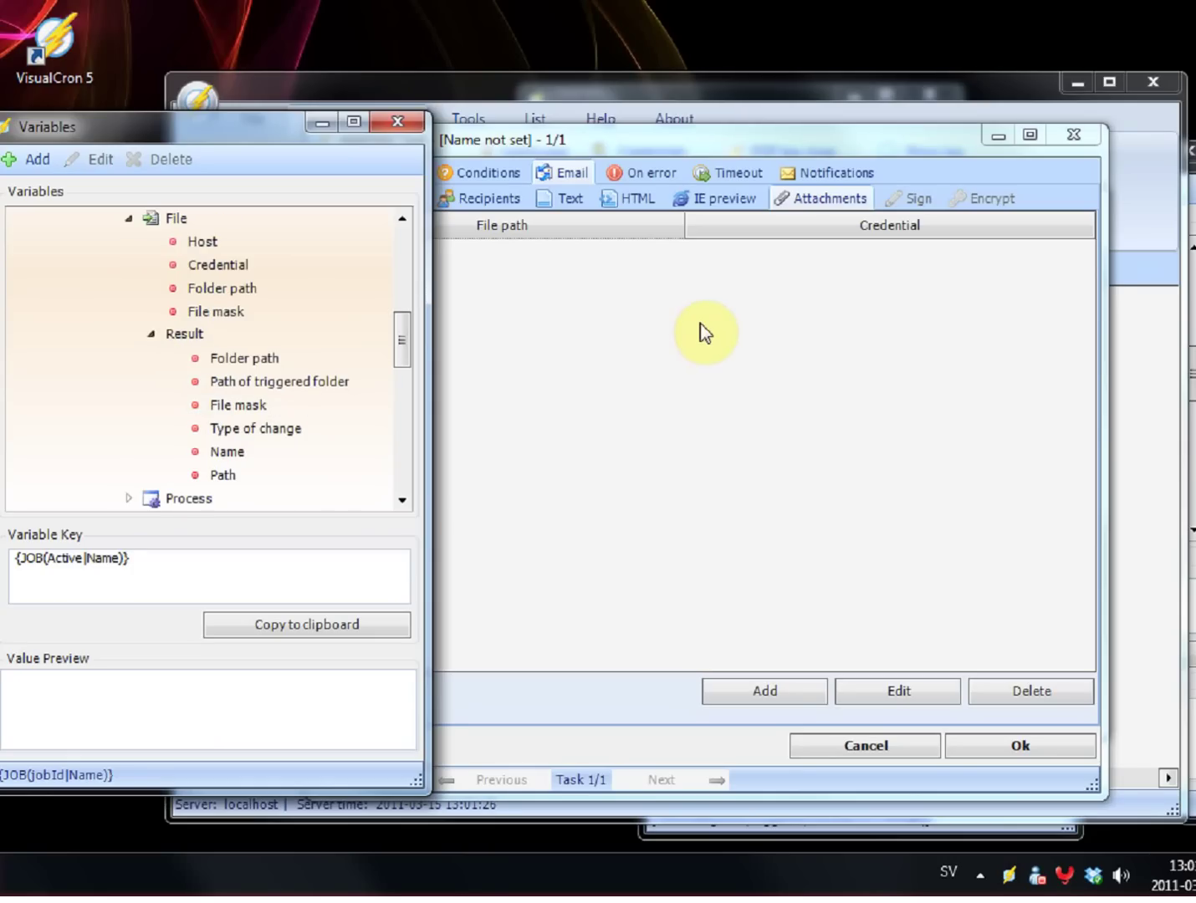
{"action": "left_click", "coordinate": [765, 692]}
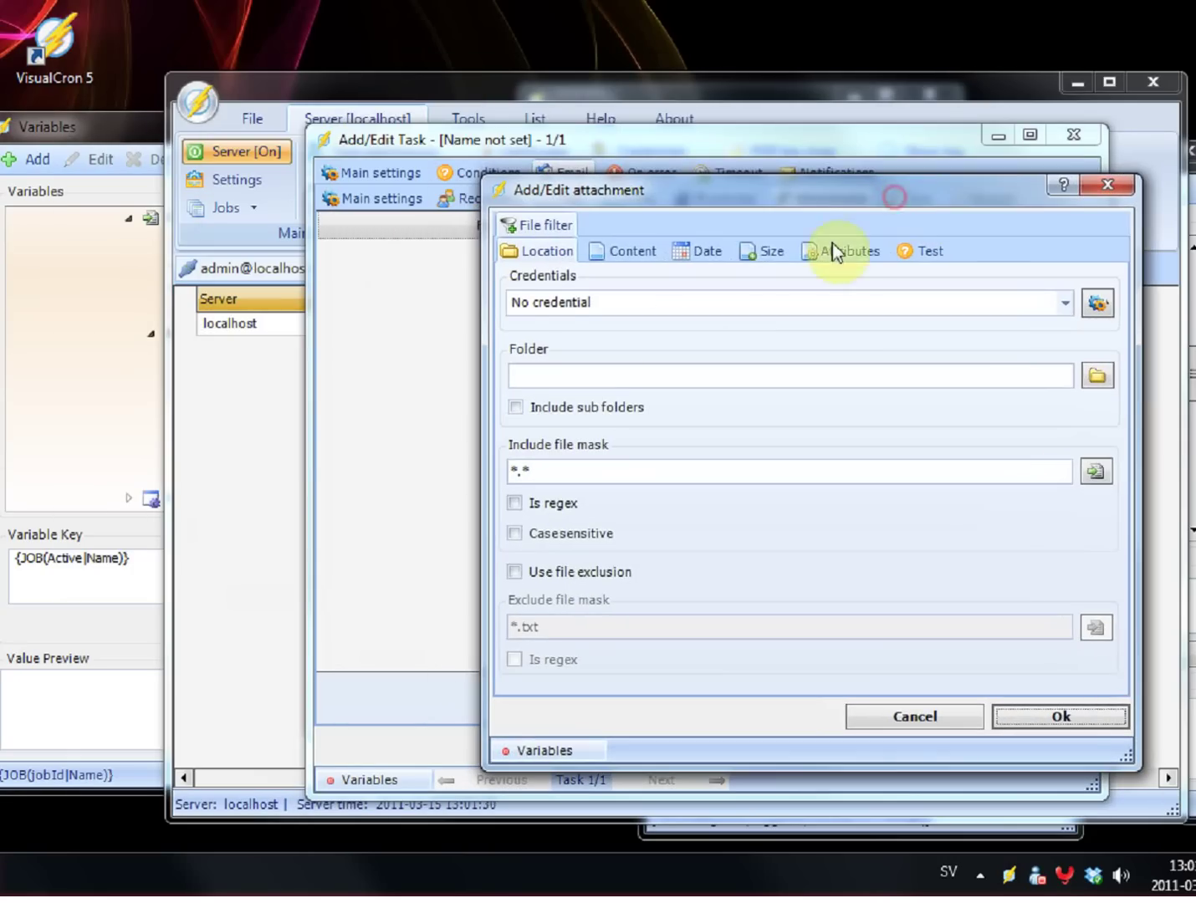
{"action": "left_click", "coordinate": [570, 375]}
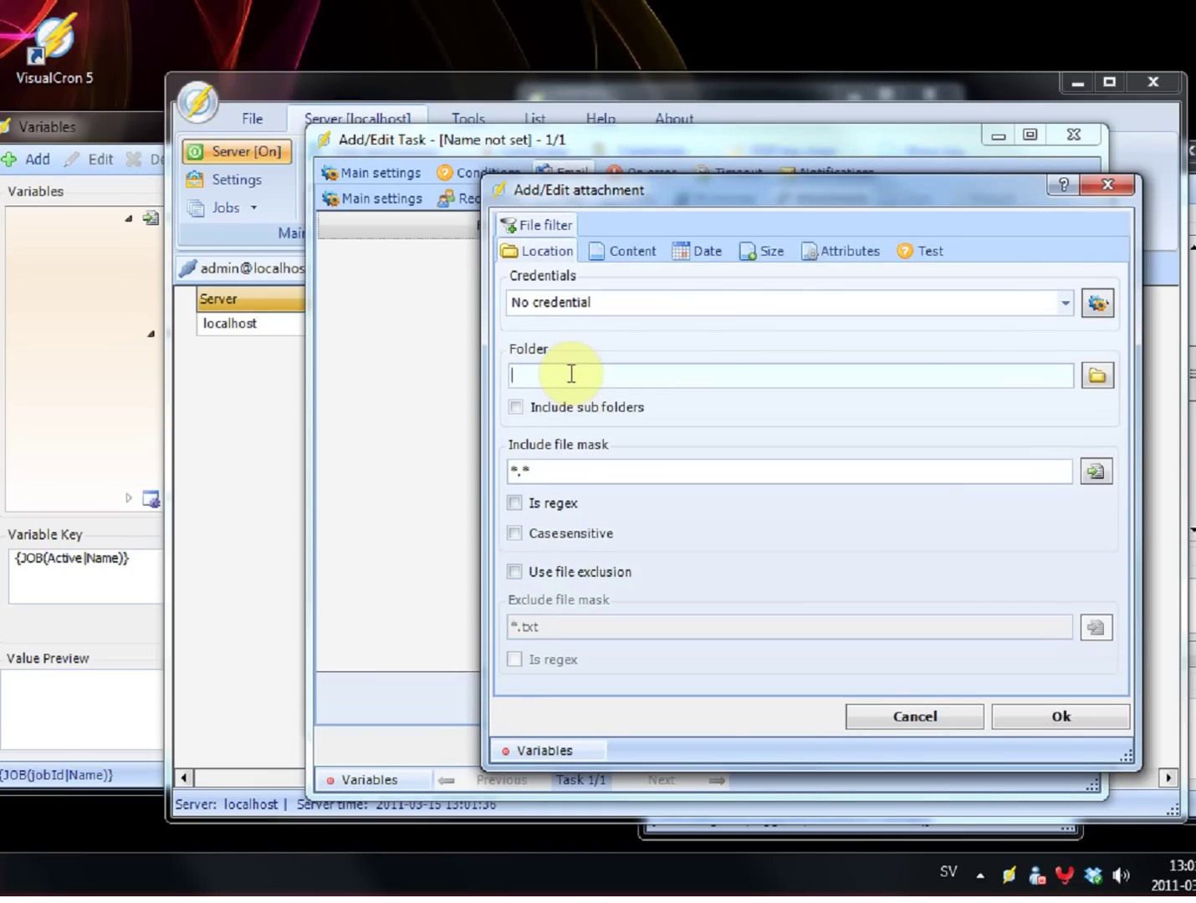
{"action": "left_click", "coordinate": [586, 474]}
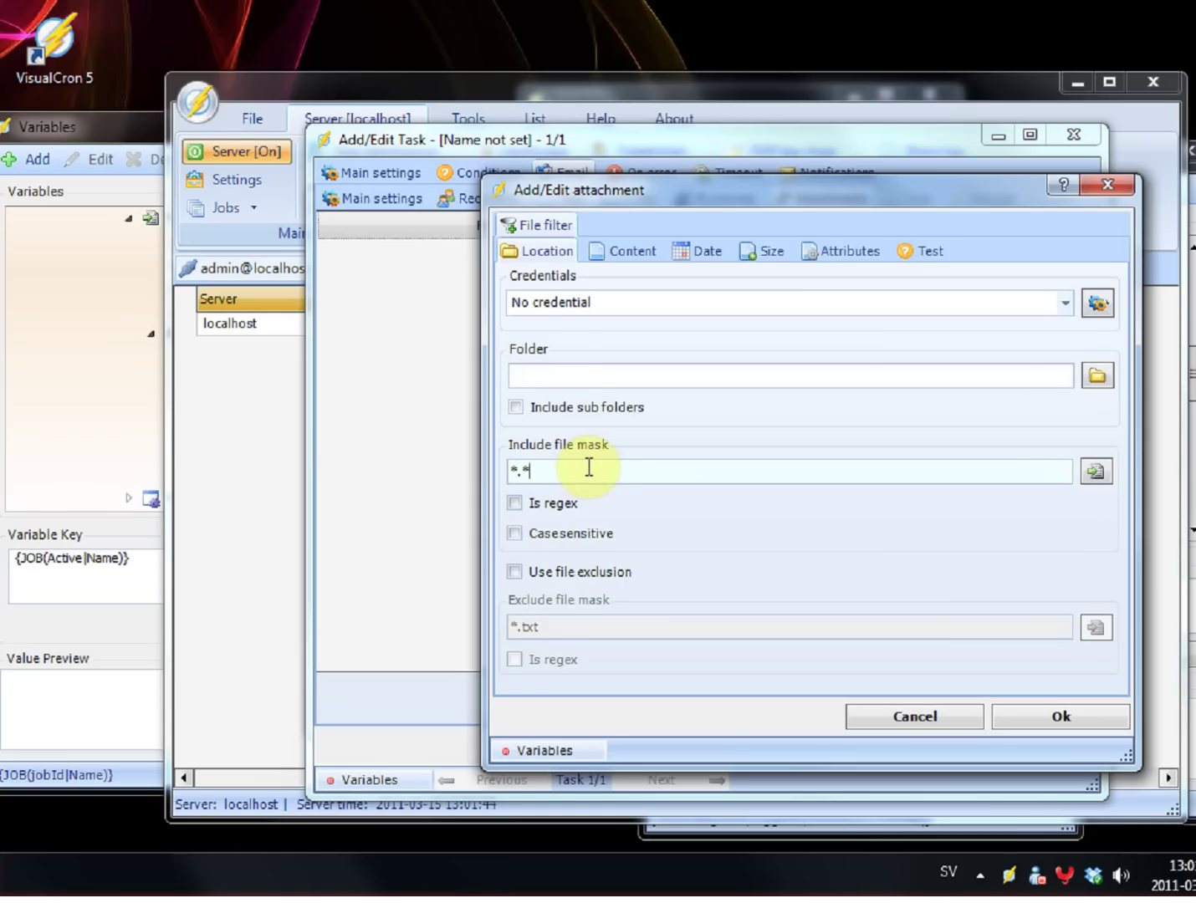
{"action": "left_click", "coordinate": [578, 378]}
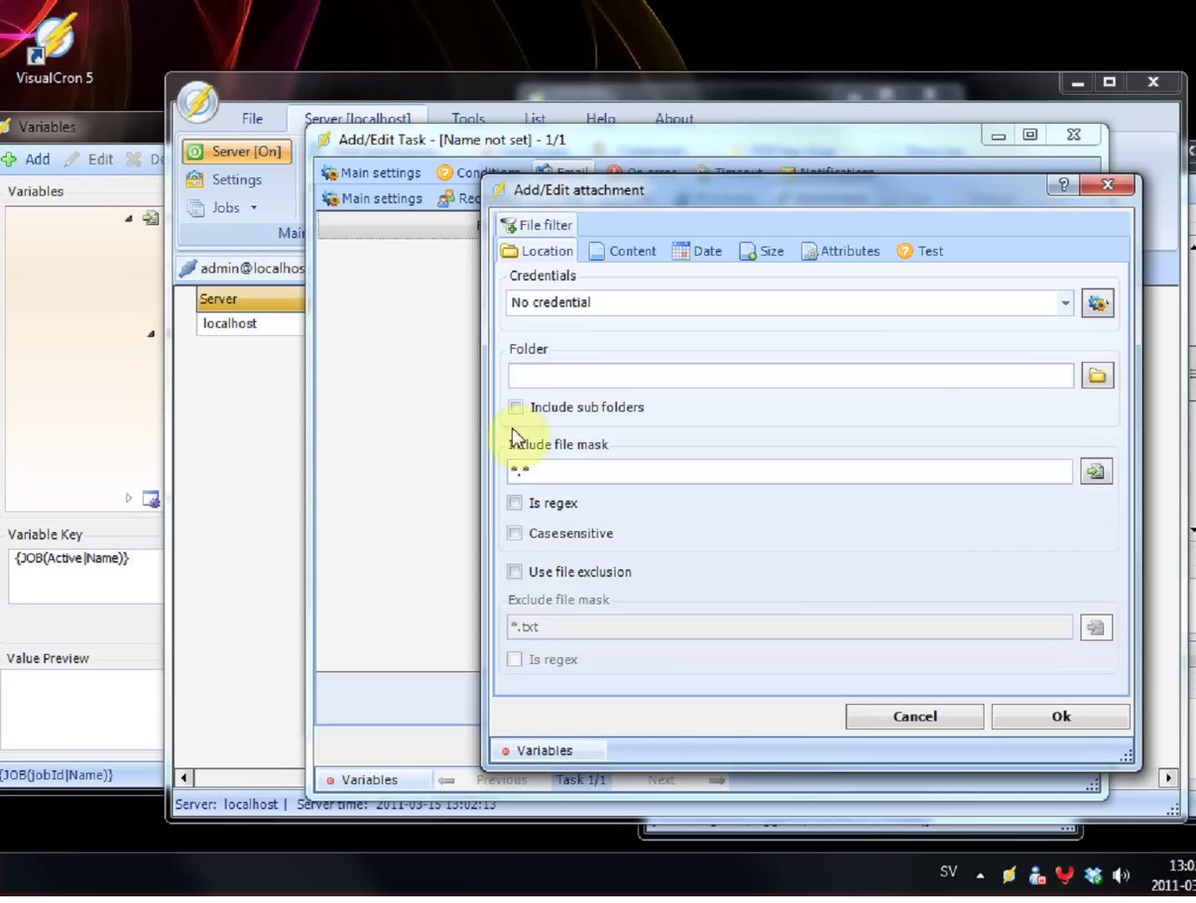
{"action": "left_click", "coordinate": [554, 752]}
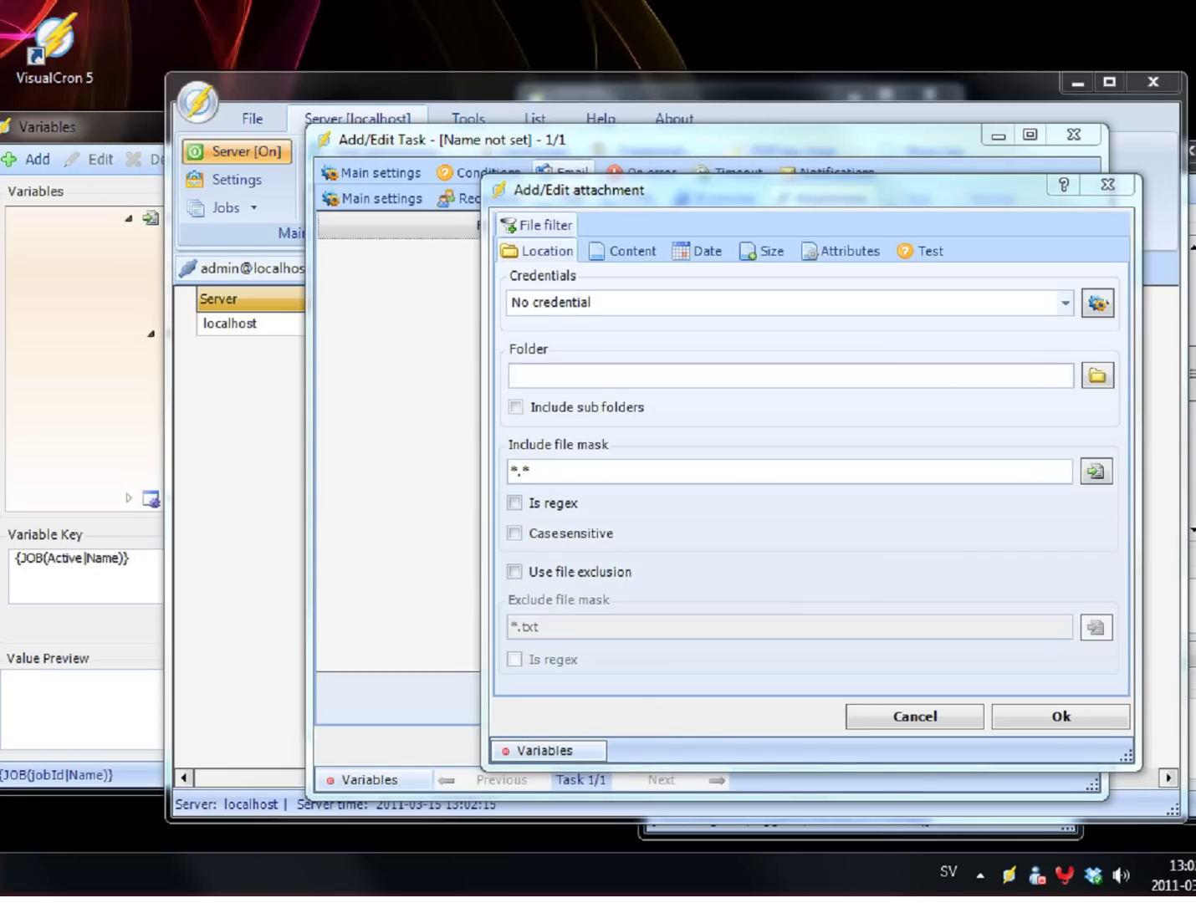
Step: Set the attachment Folder to the last trigger's File.Result.Folder variable
{"action": "left_click_drag", "start_coordinate": [171, 137], "coordinate": [254, 139]}
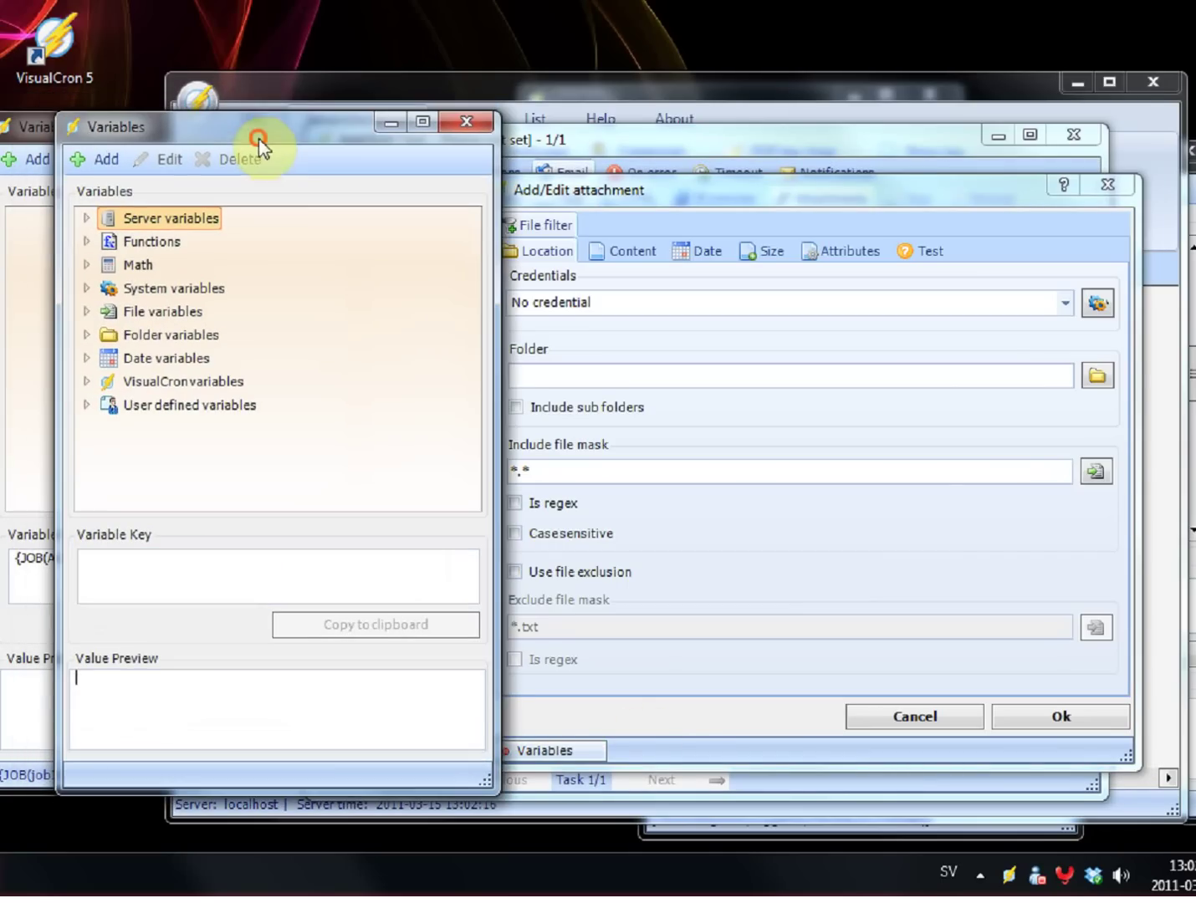
{"action": "double_click", "coordinate": [201, 386]}
{"action": "double_click", "coordinate": [173, 407]}
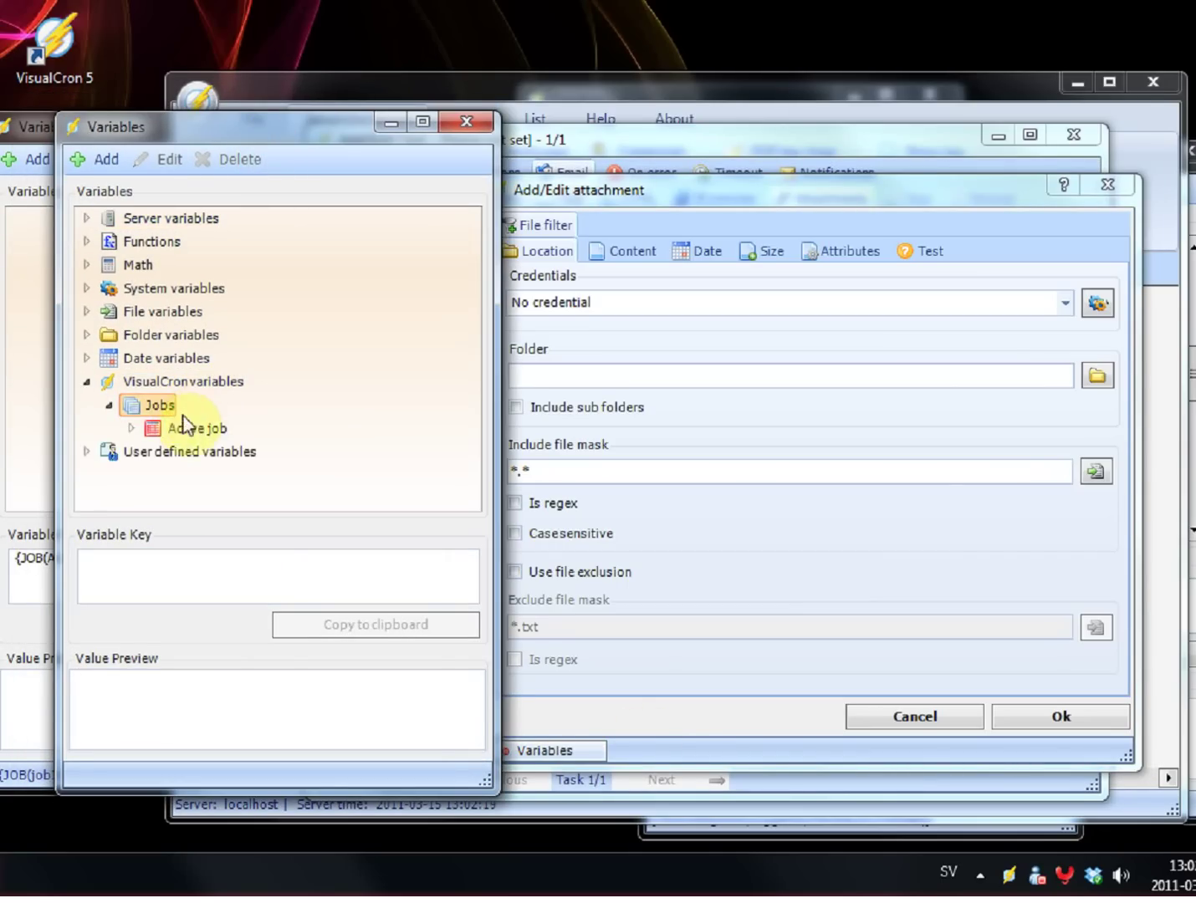
{"action": "double_click", "coordinate": [186, 425]}
{"action": "double_click", "coordinate": [227, 386]}
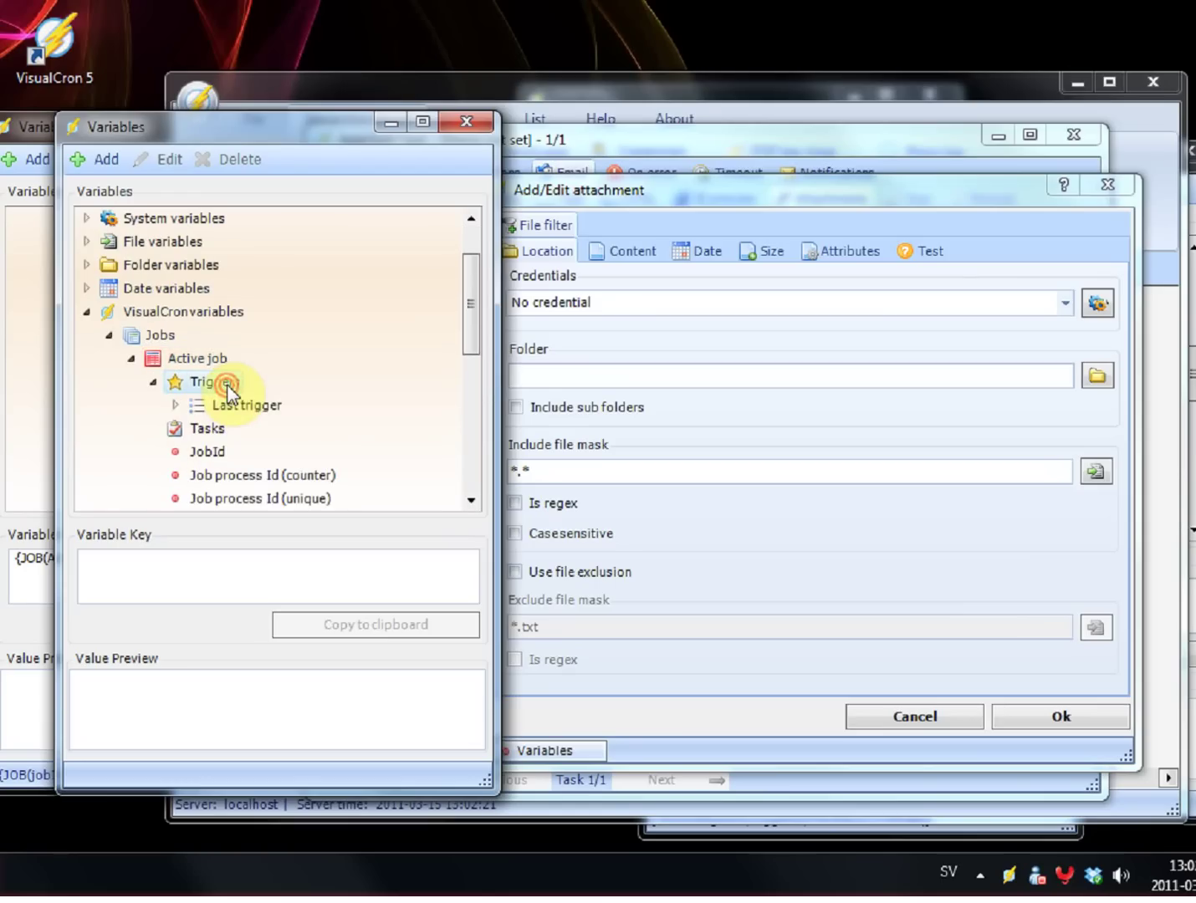
{"action": "left_click_drag", "start_coordinate": [200, 127], "coordinate": [144, 135]}
{"action": "double_click", "coordinate": [173, 388]}
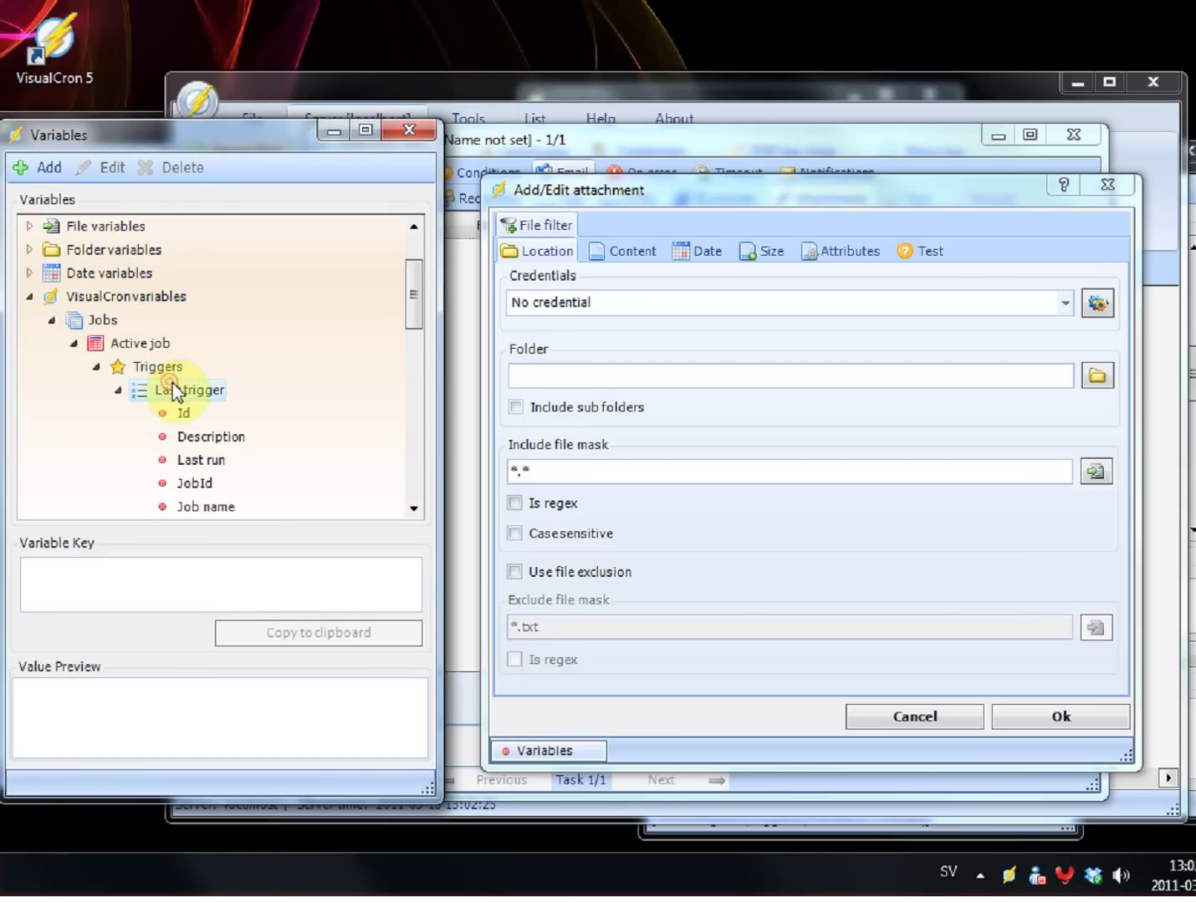
{"action": "double_click", "coordinate": [186, 459]}
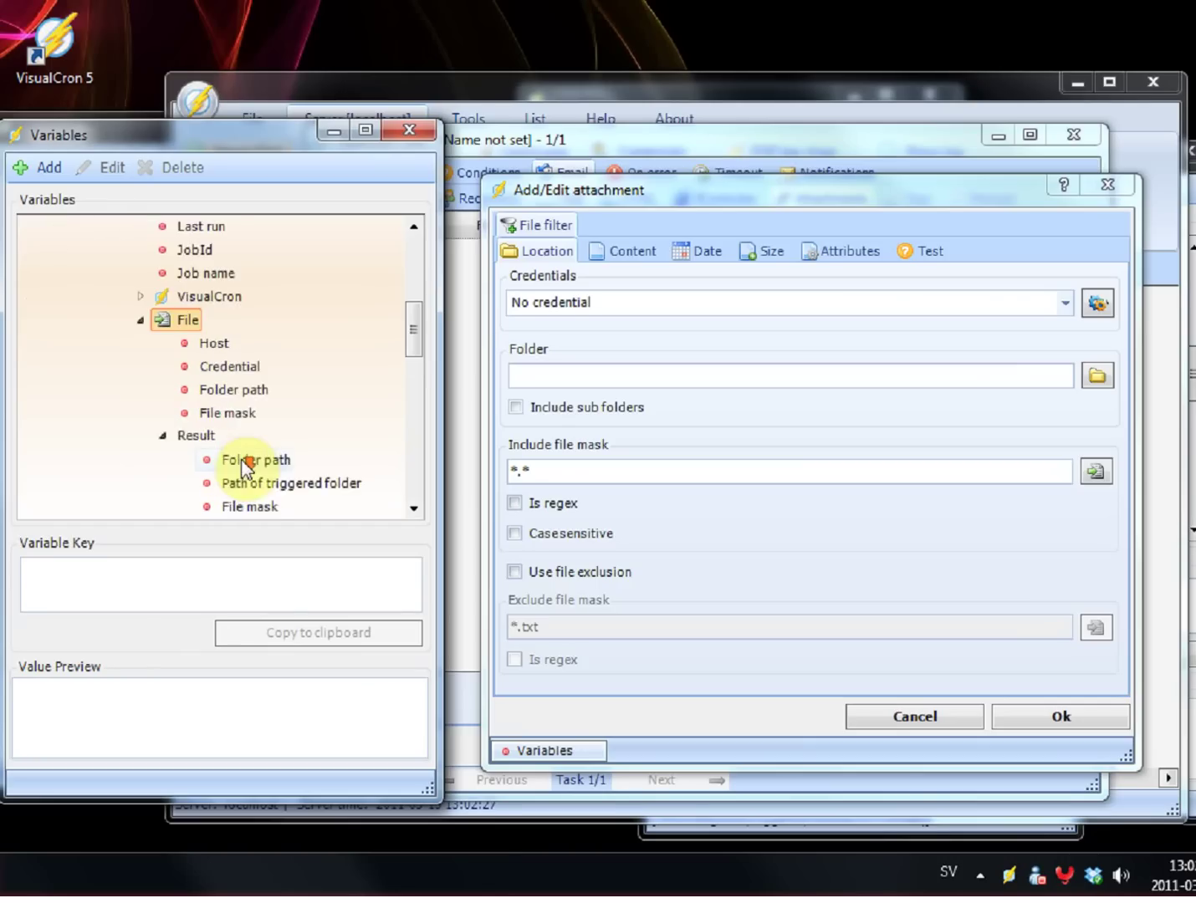
{"action": "left_click", "coordinate": [280, 391]}
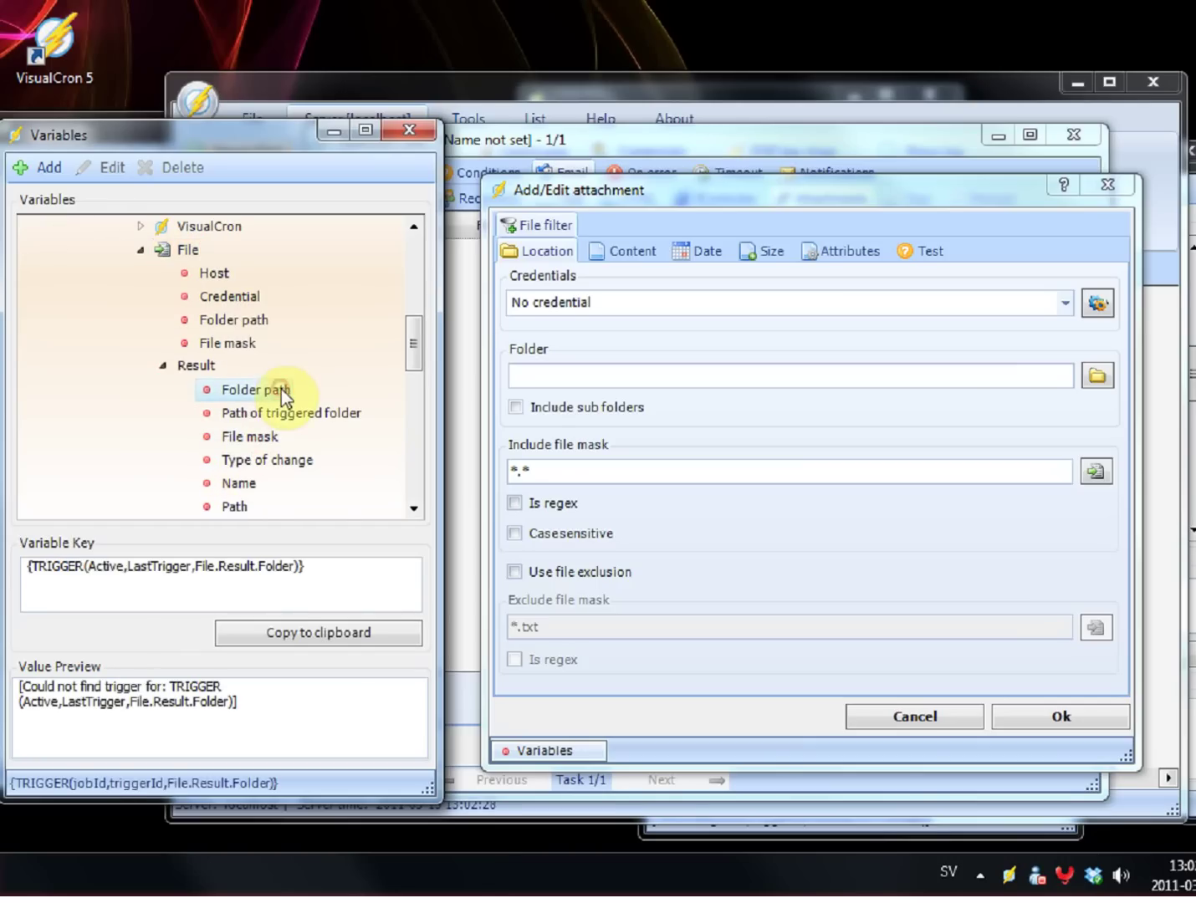
{"action": "triple_click", "coordinate": [339, 561]}
{"action": "key", "text": "ctrl+c"}
{"action": "left_click", "coordinate": [594, 376]}
{"action": "key", "text": "ctrl+v"}
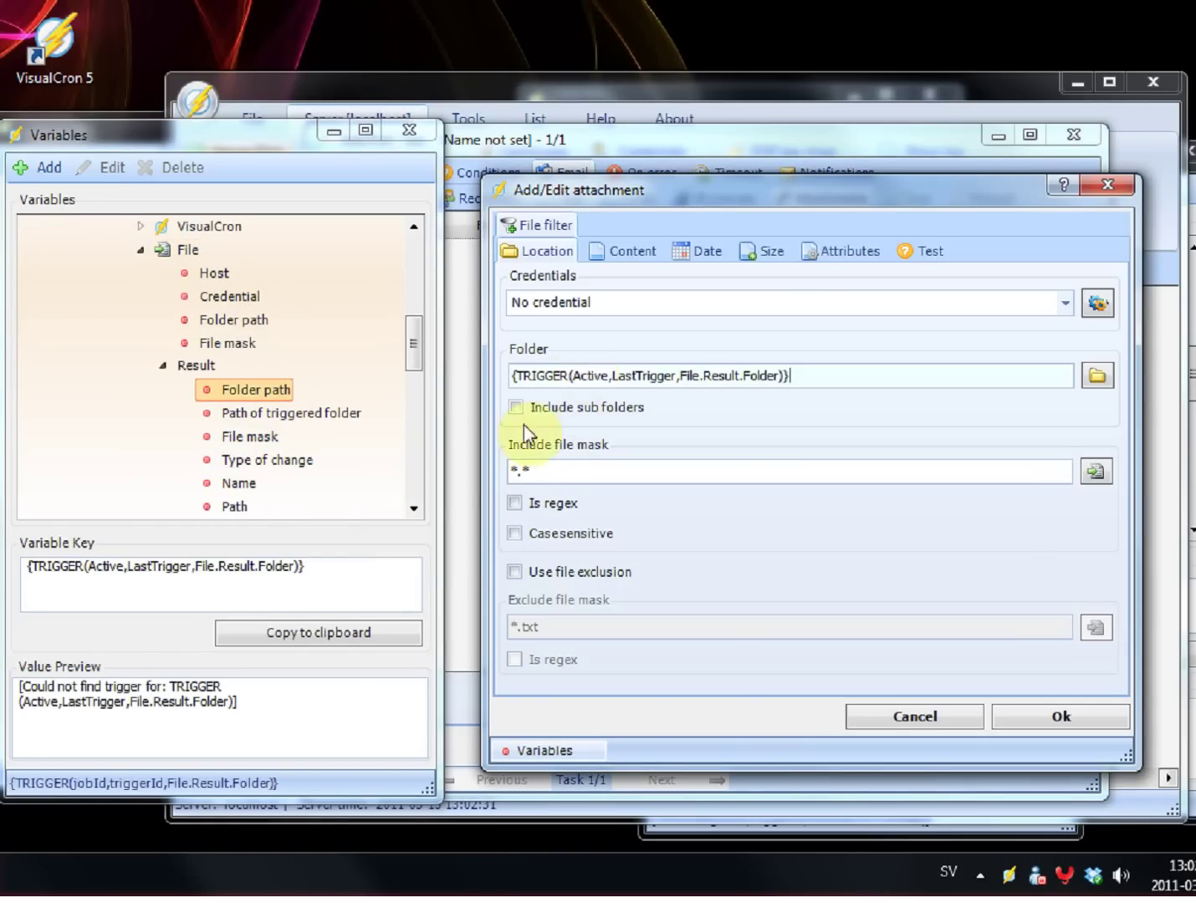
Step: Replace the *.* file mask with the File.Result.Name variable and save the attachment
{"action": "left_click", "coordinate": [239, 484]}
{"action": "triple_click", "coordinate": [324, 566]}
{"action": "key", "text": "ctrl+c"}
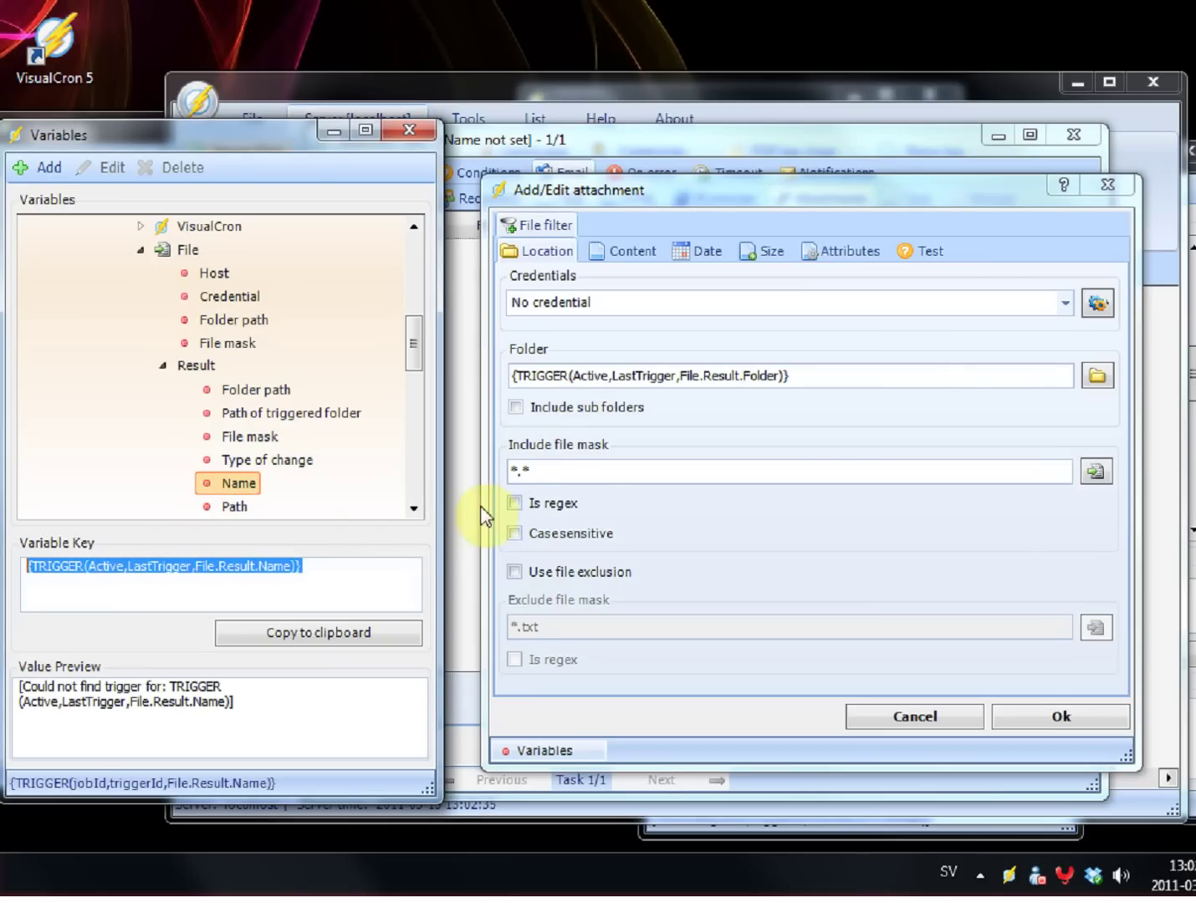
{"action": "left_click", "coordinate": [583, 463]}
{"action": "left_click_drag", "start_coordinate": [609, 474], "coordinate": [347, 458]}
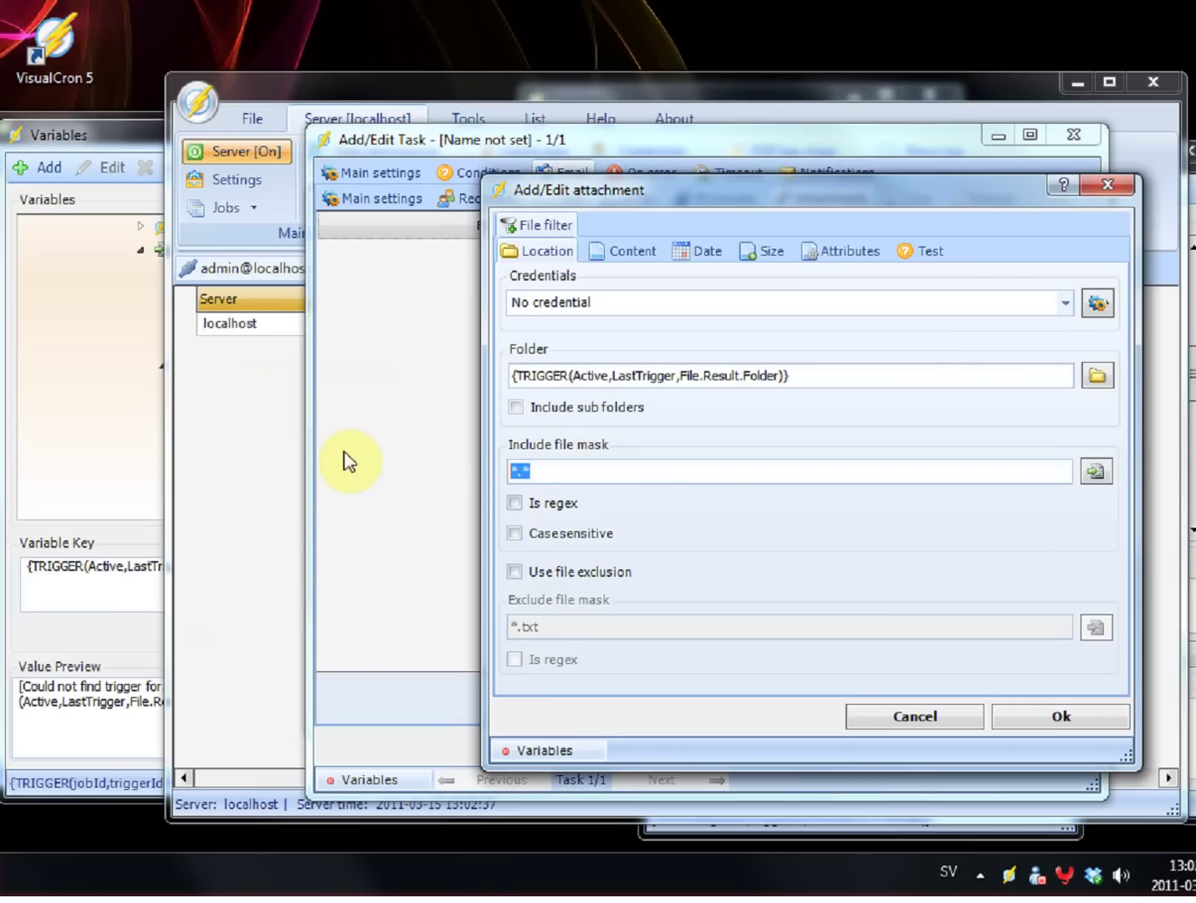
{"action": "key", "text": "ctrl+v"}
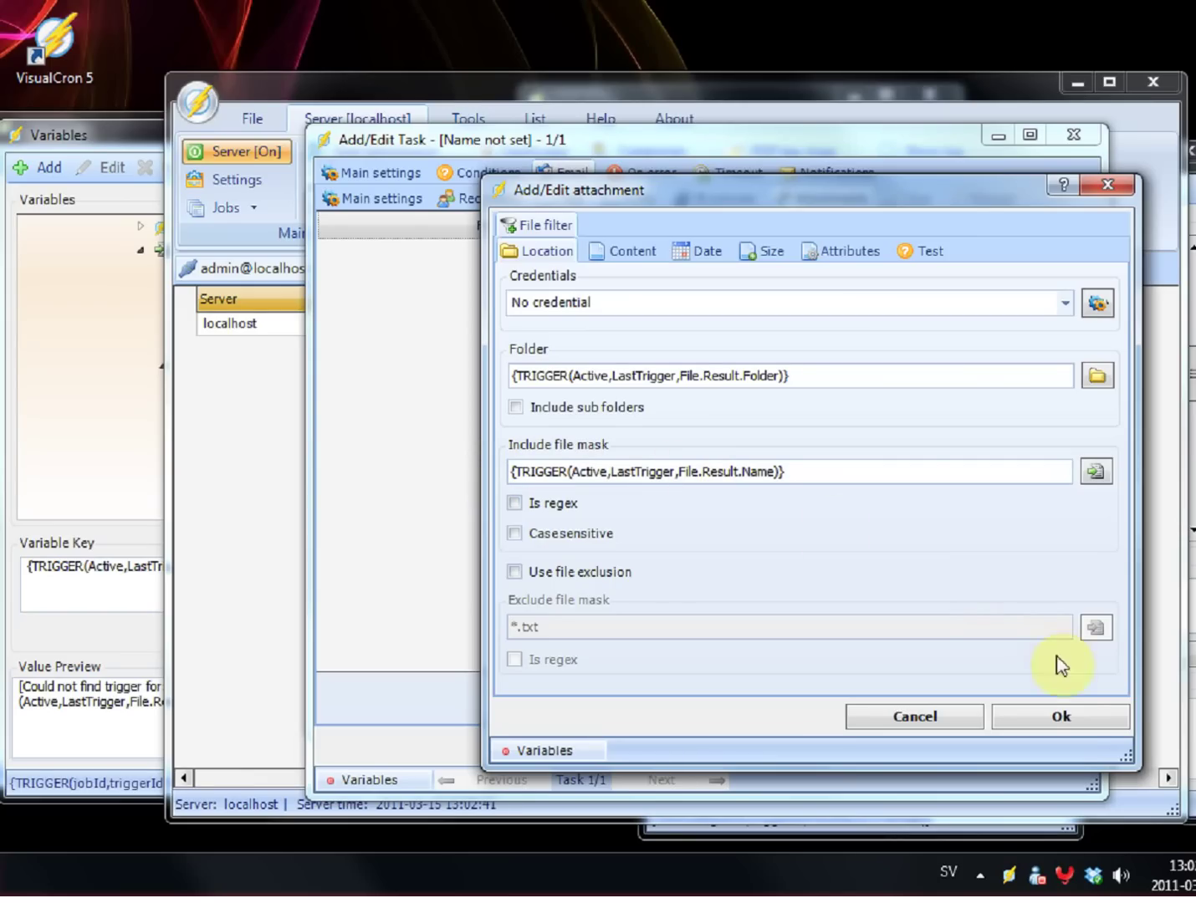
{"action": "left_click", "coordinate": [1065, 716]}
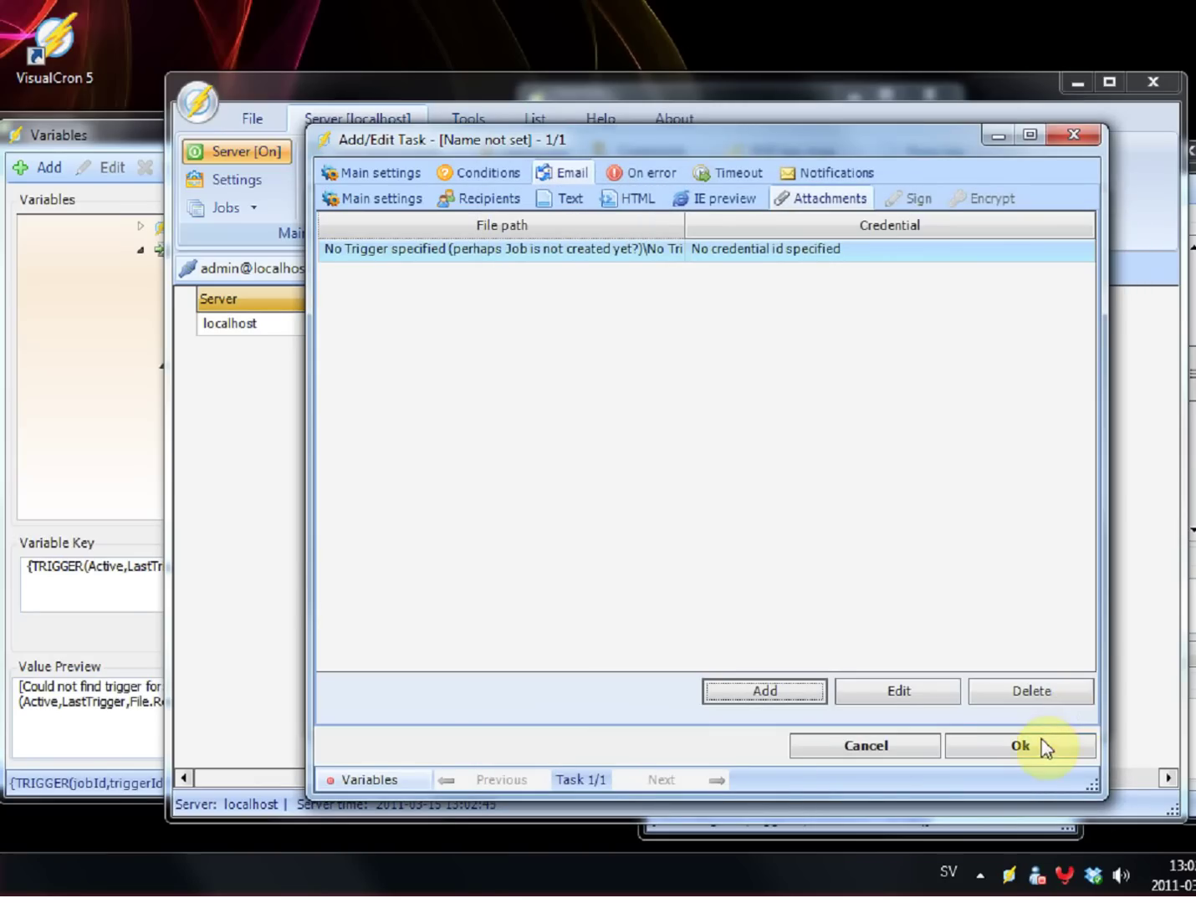
Step: Save the email task and Test Job, expand the job to show its task, and close Variables
{"action": "left_click", "coordinate": [1043, 745]}
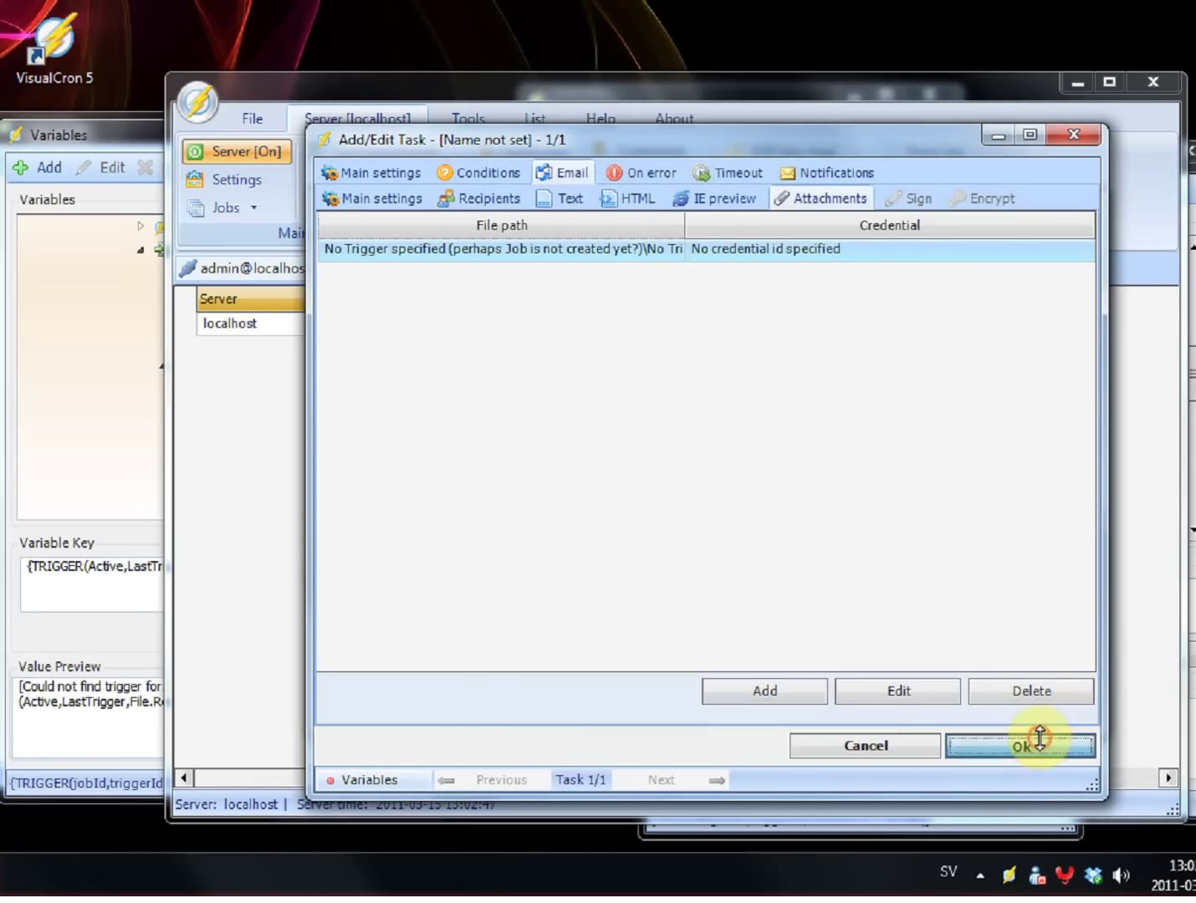
{"action": "left_click", "coordinate": [1030, 675]}
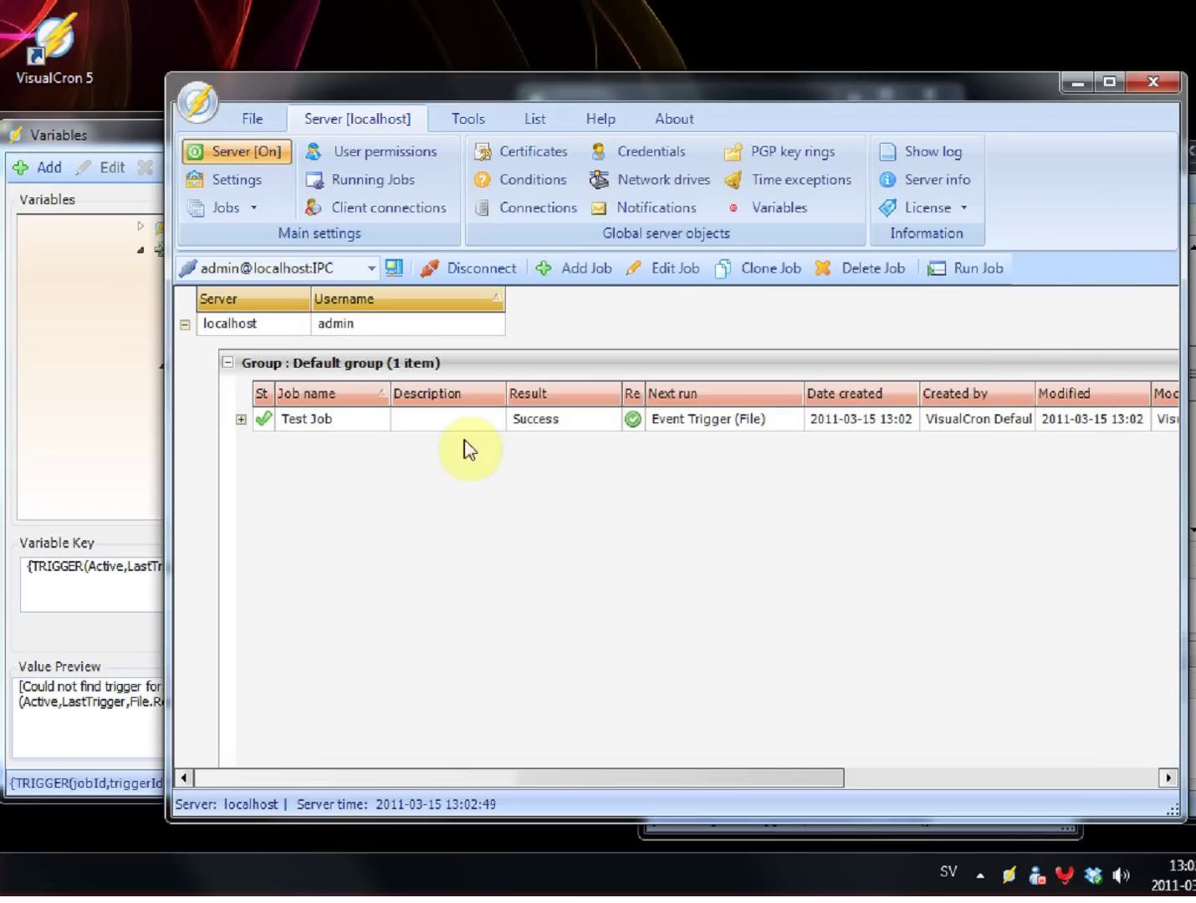
{"action": "left_click", "coordinate": [240, 420]}
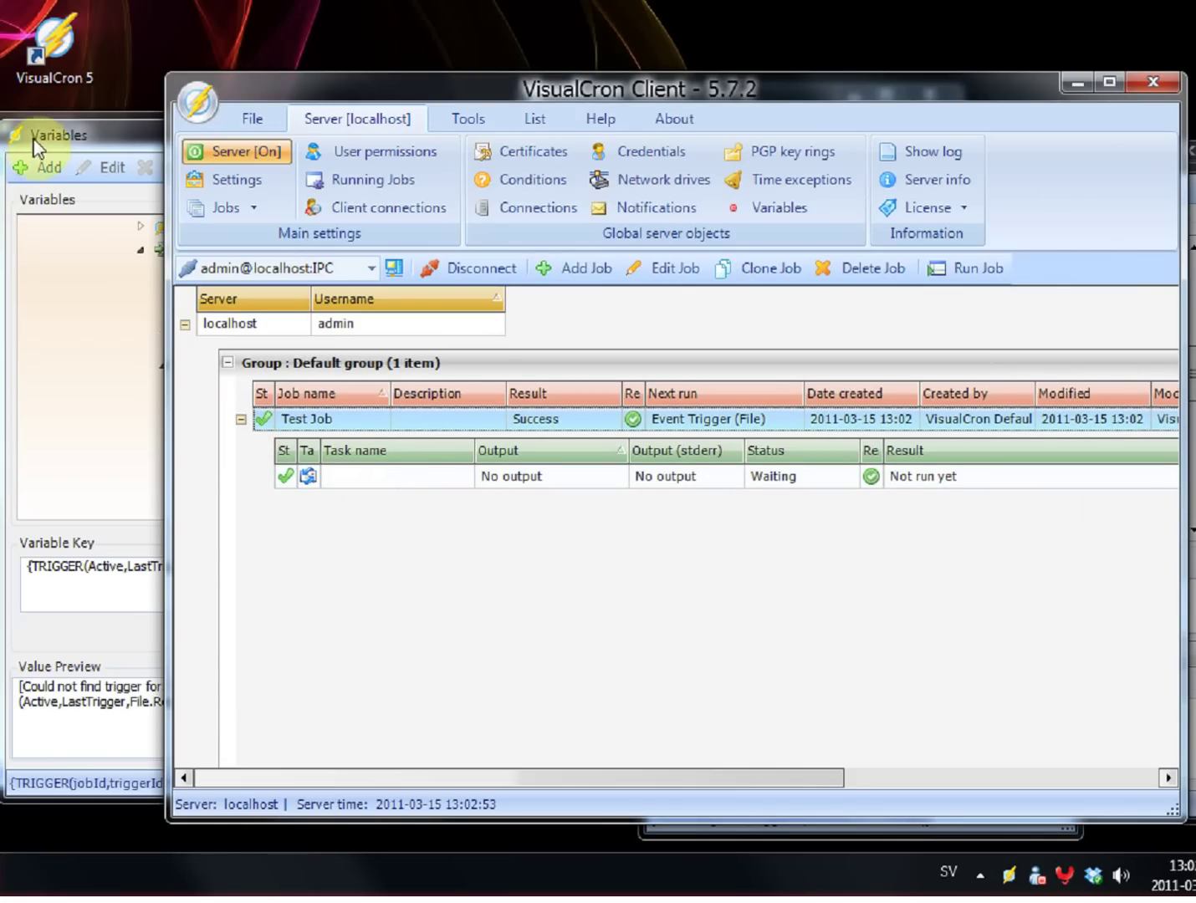
{"action": "left_click_drag", "start_coordinate": [24, 147], "coordinate": [12, 140]}
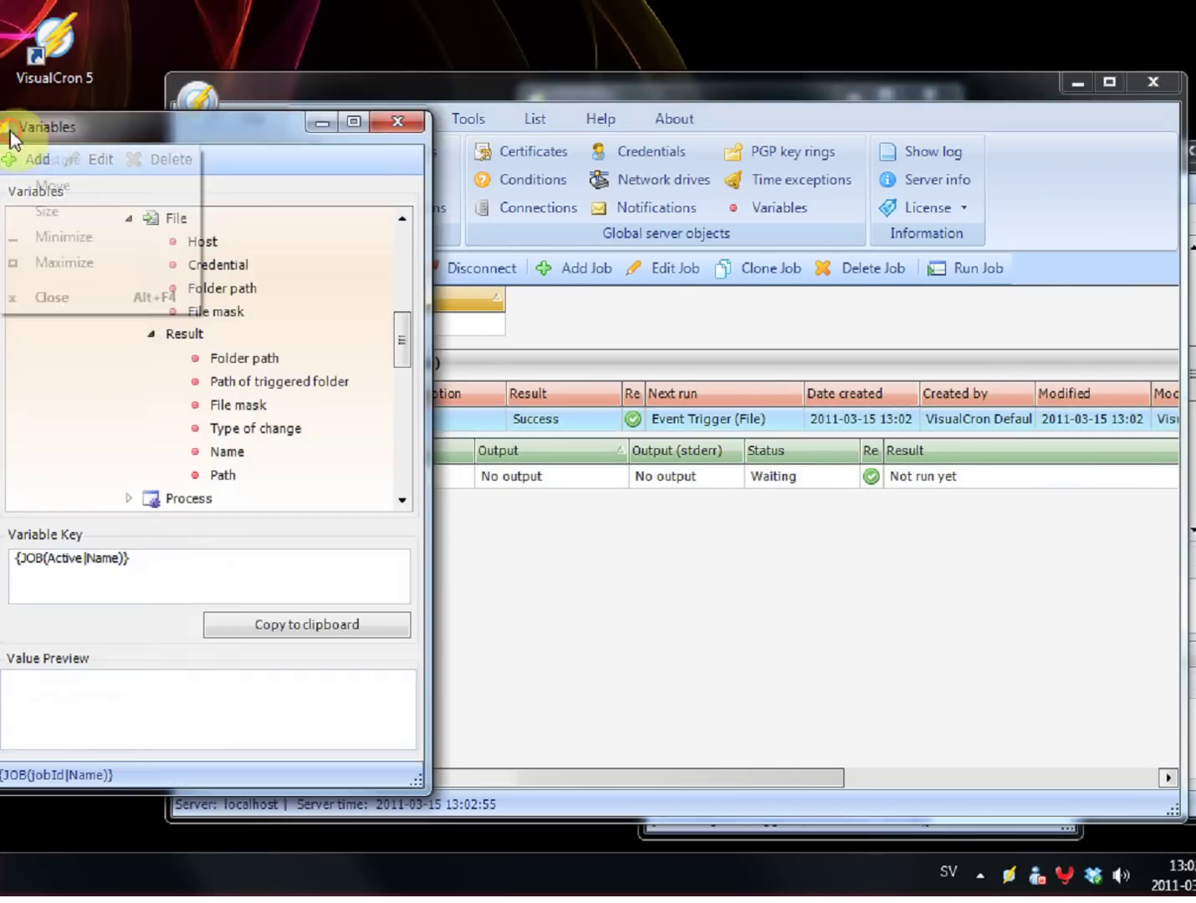
{"action": "double_click", "coordinate": [9, 127]}
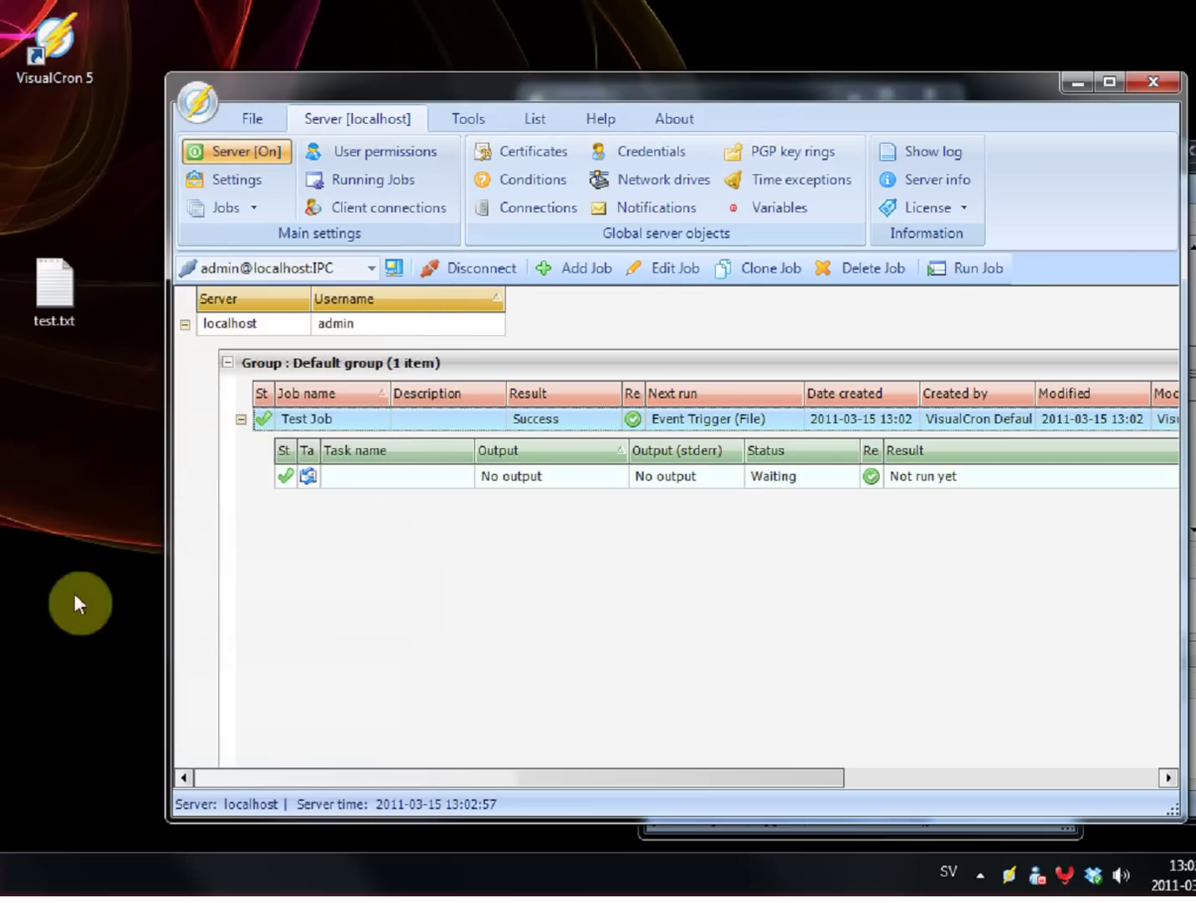
Step: Open the C:\test folder in Explorer and place its window beside the desktop
{"action": "key", "text": "alt+Tab"}
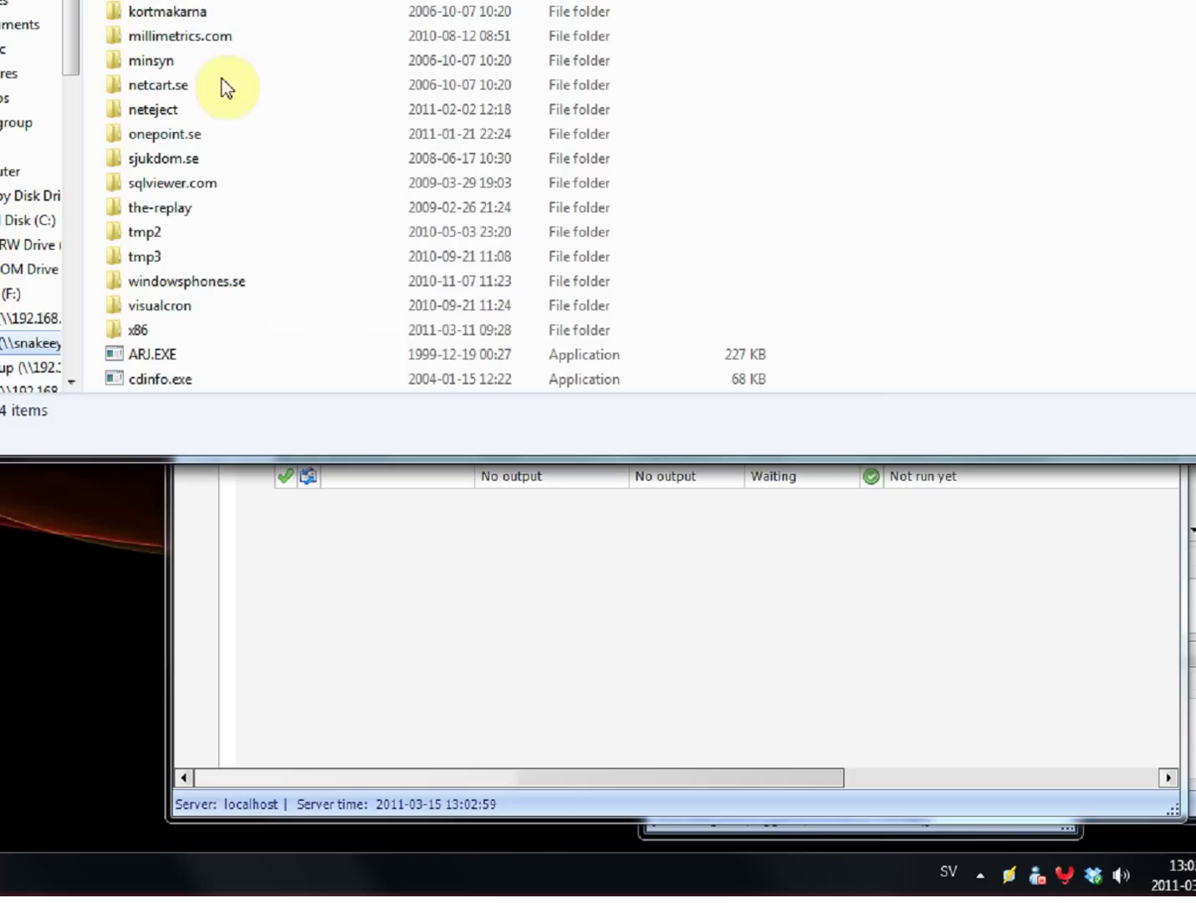
{"action": "left_click", "coordinate": [29, 219]}
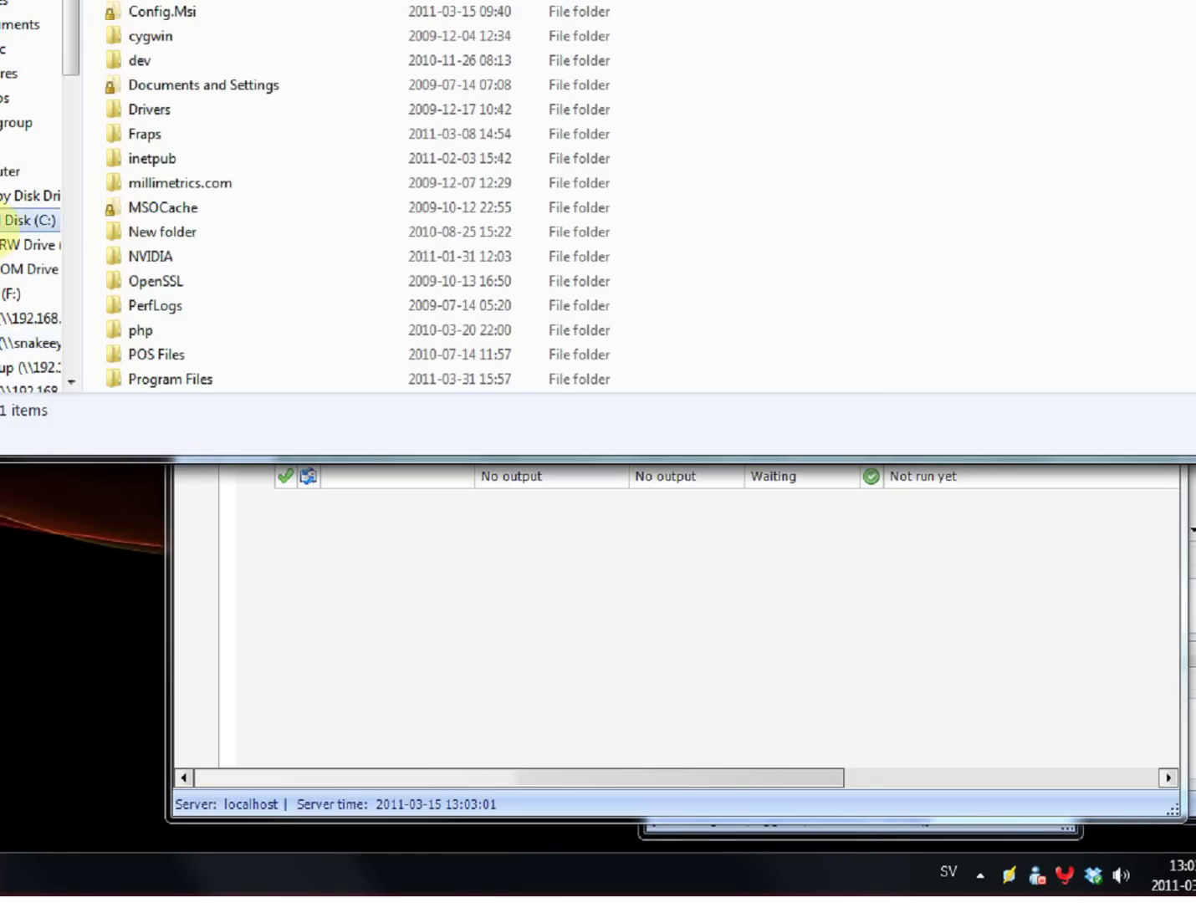
{"action": "left_click", "coordinate": [230, 205]}
{"action": "scroll", "coordinate": [227, 204], "scroll_direction": "down", "scroll_amount": 6}
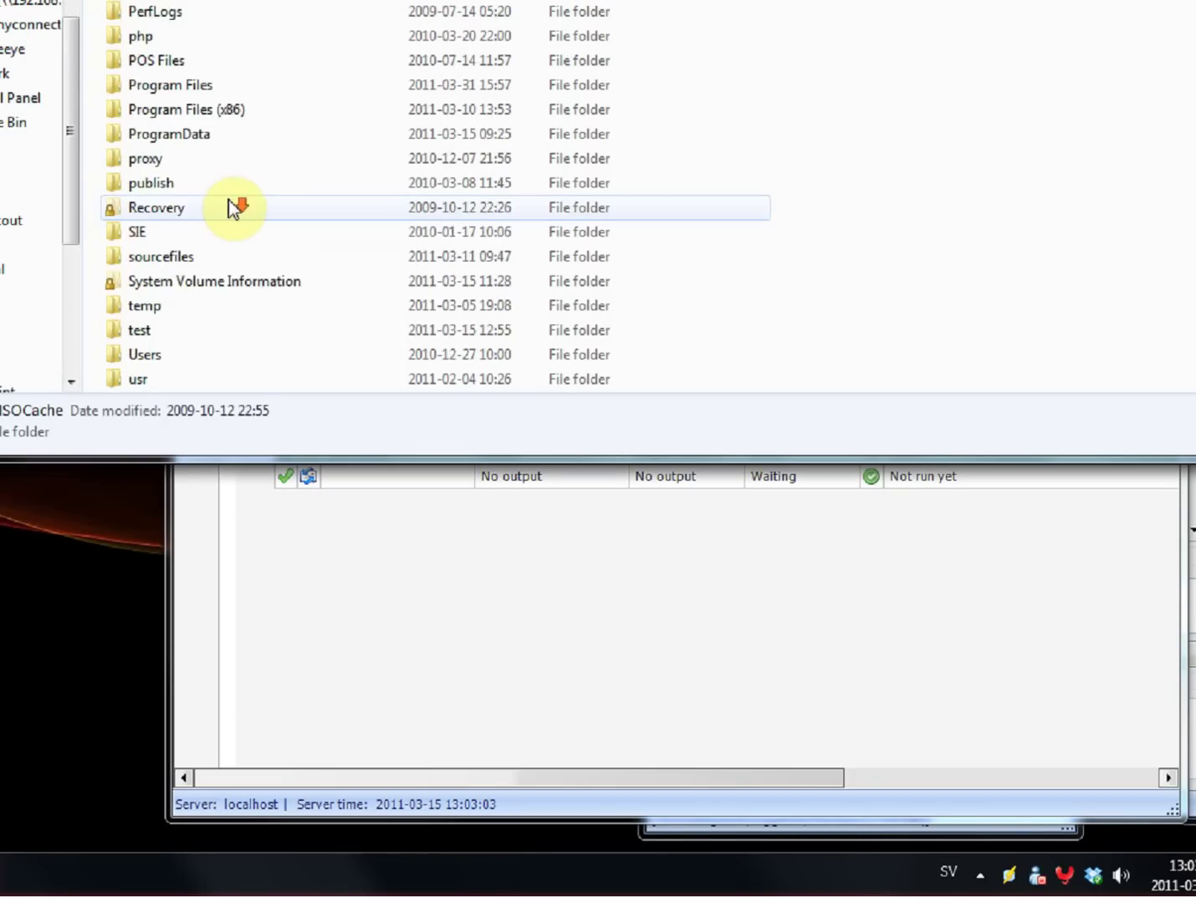
{"action": "left_click", "coordinate": [192, 185]}
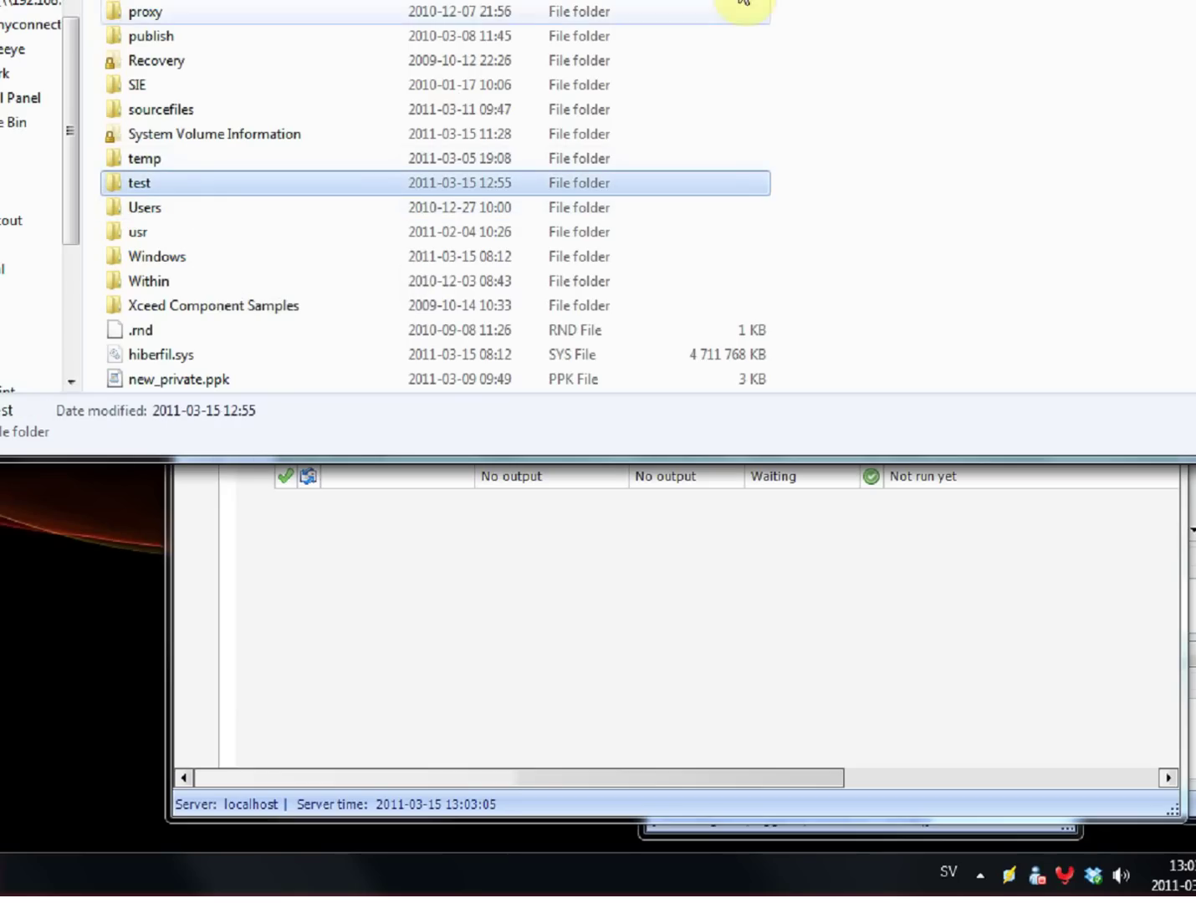
{"action": "double_click", "coordinate": [163, 185]}
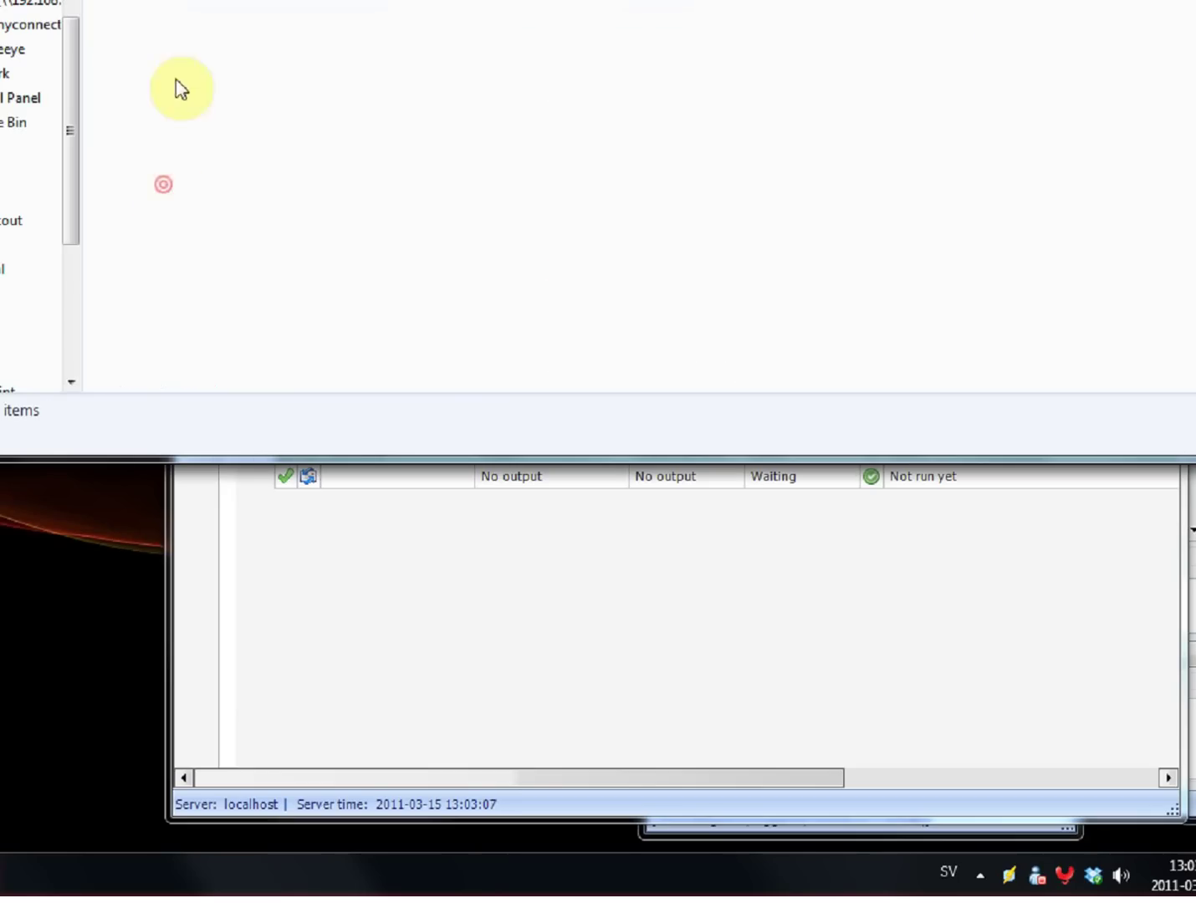
{"action": "left_click_drag", "start_coordinate": [221, 2], "coordinate": [68, 85]}
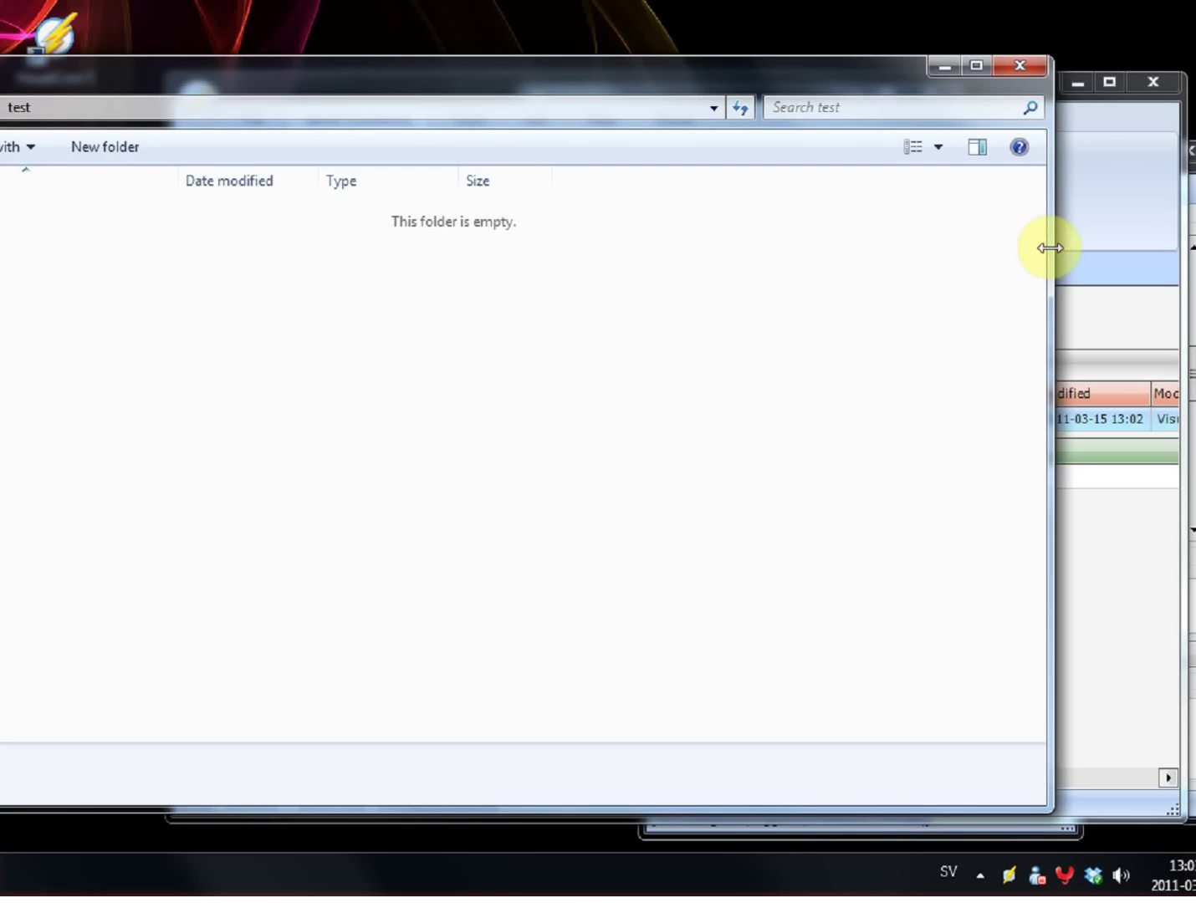
{"action": "left_click_drag", "start_coordinate": [1049, 247], "coordinate": [324, 254]}
{"action": "left_click_drag", "start_coordinate": [101, 85], "coordinate": [940, 83]}
Step: Copy test.txt from the desktop into C:\test to fire the trigger
{"action": "left_click", "coordinate": [76, 299]}
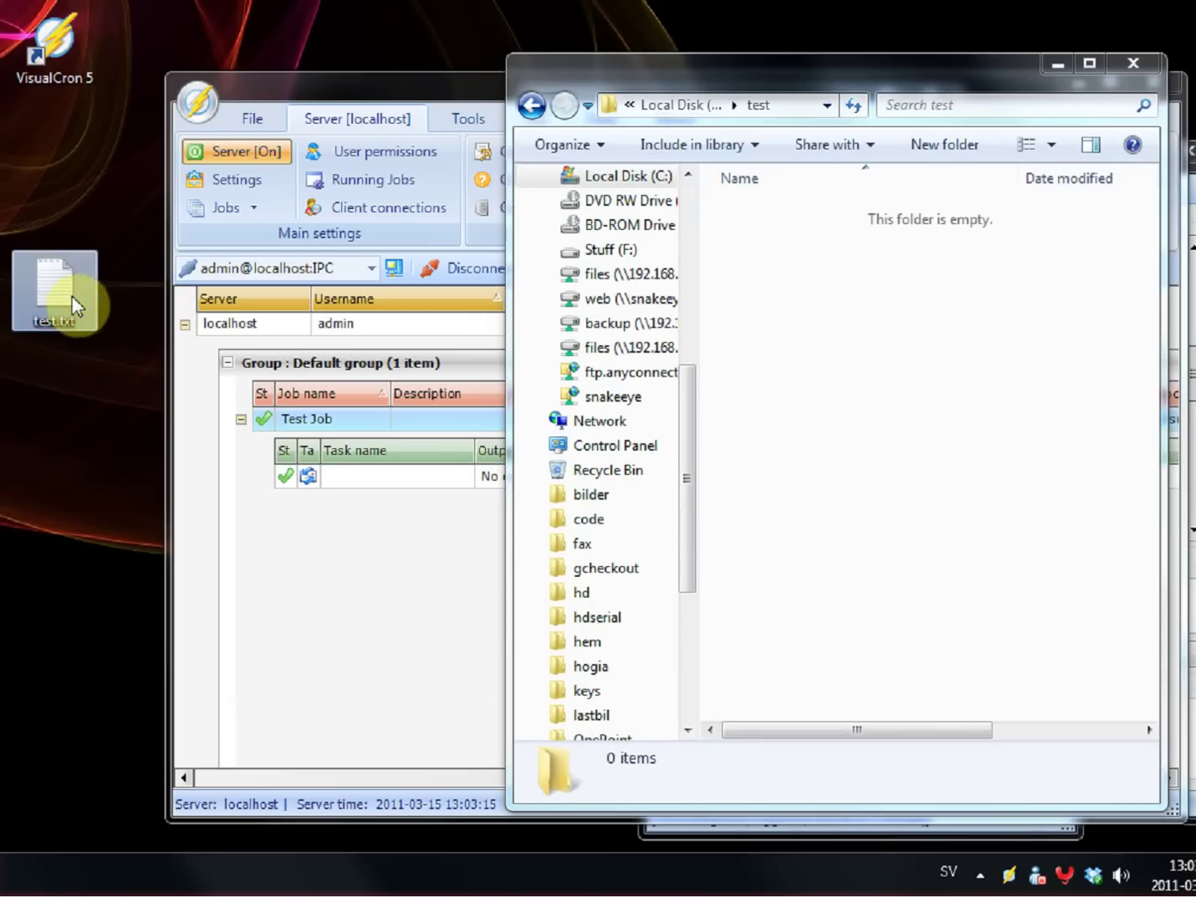
{"action": "right_click", "coordinate": [34, 311]}
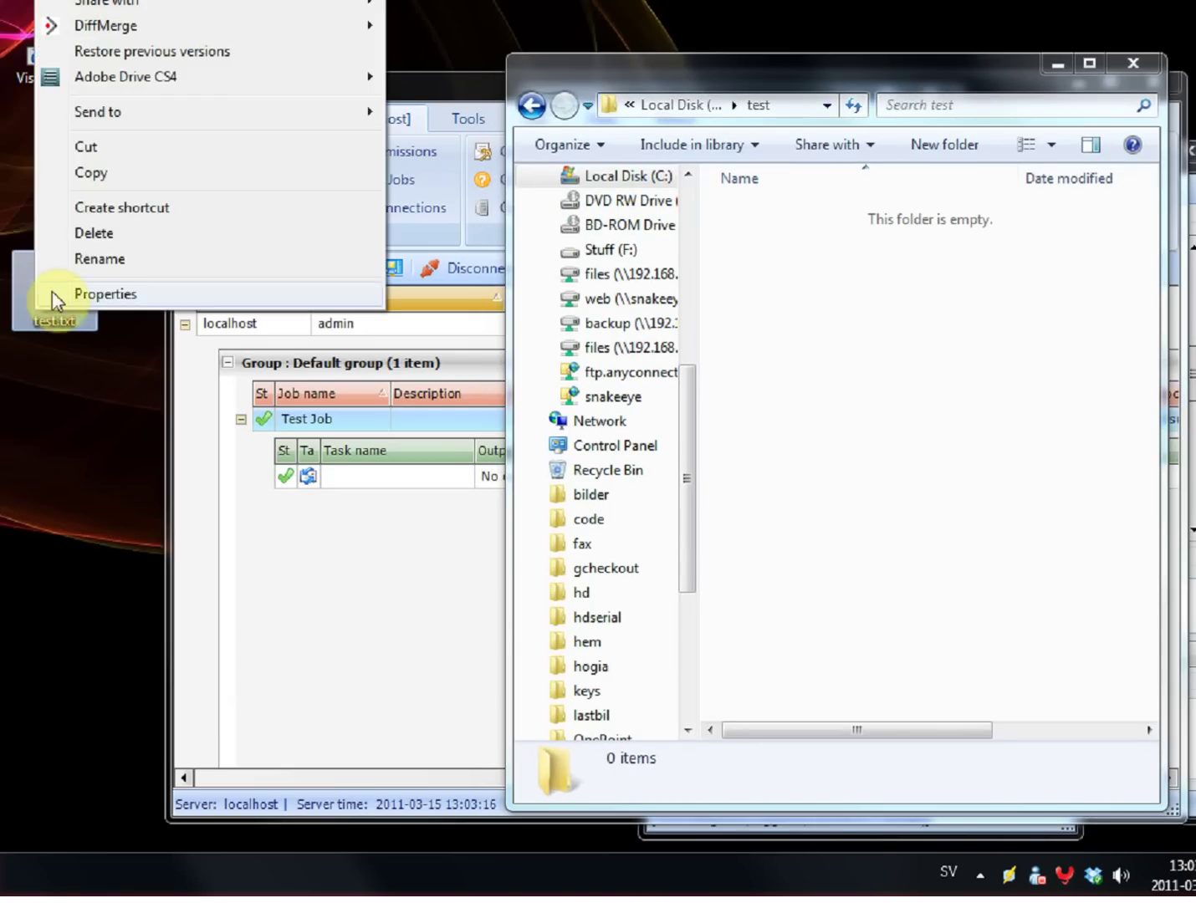
{"action": "left_click", "coordinate": [134, 177]}
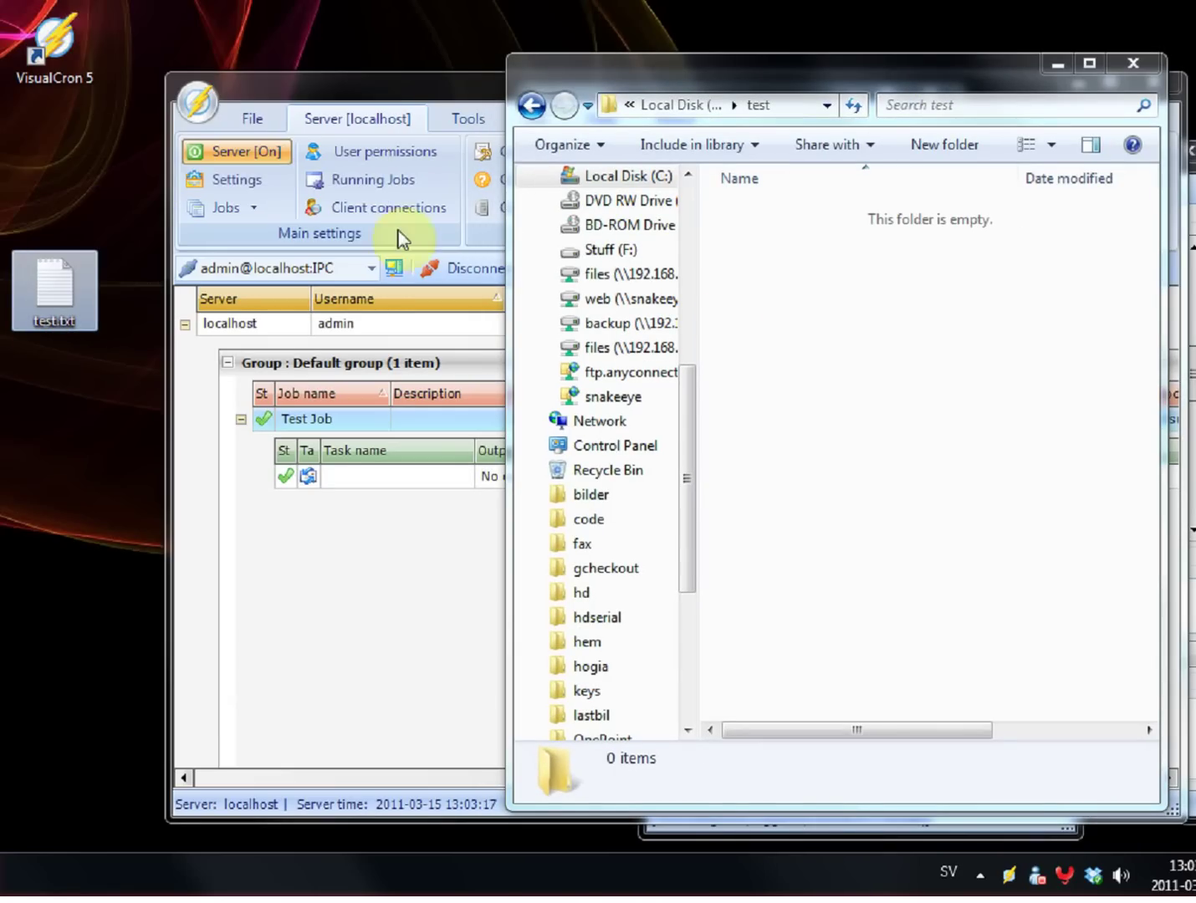
{"action": "right_click", "coordinate": [822, 351]}
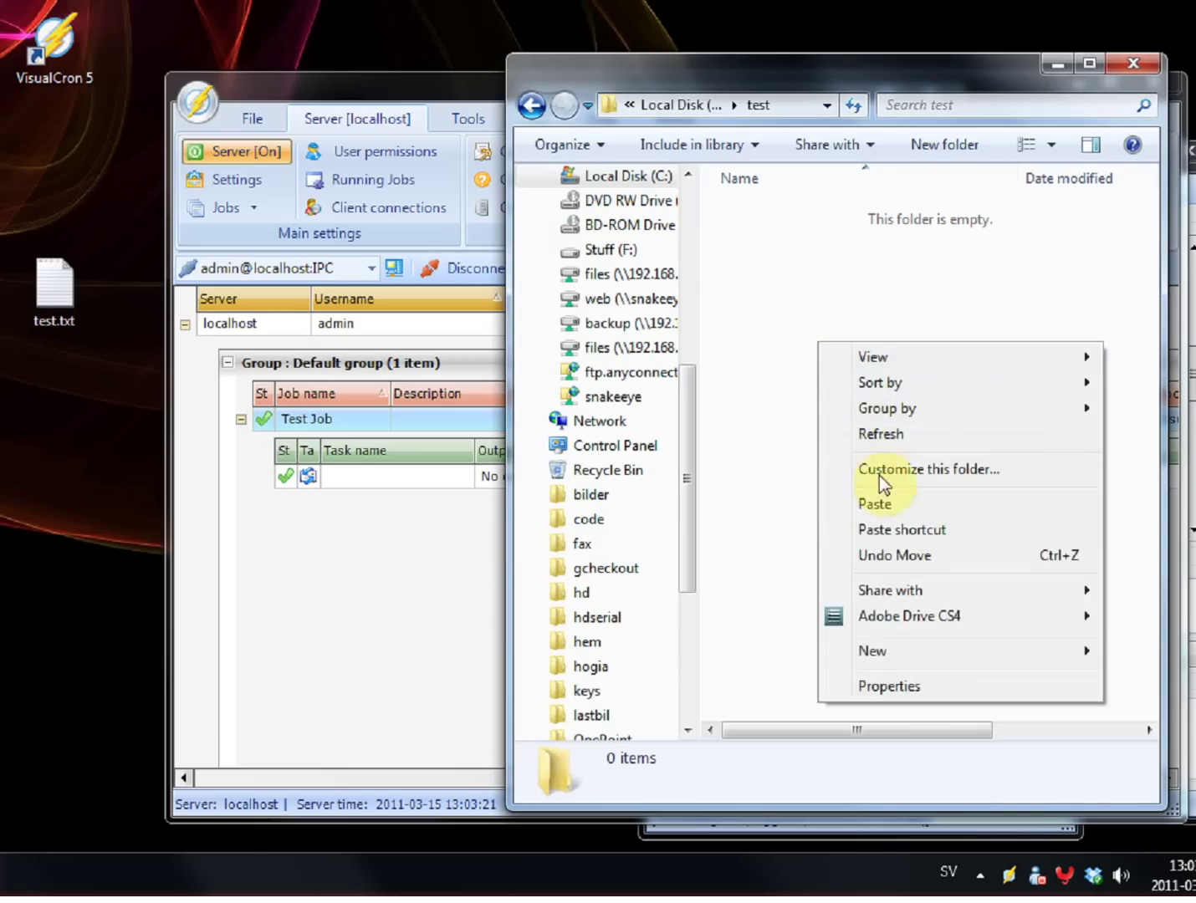
{"action": "left_click", "coordinate": [880, 505]}
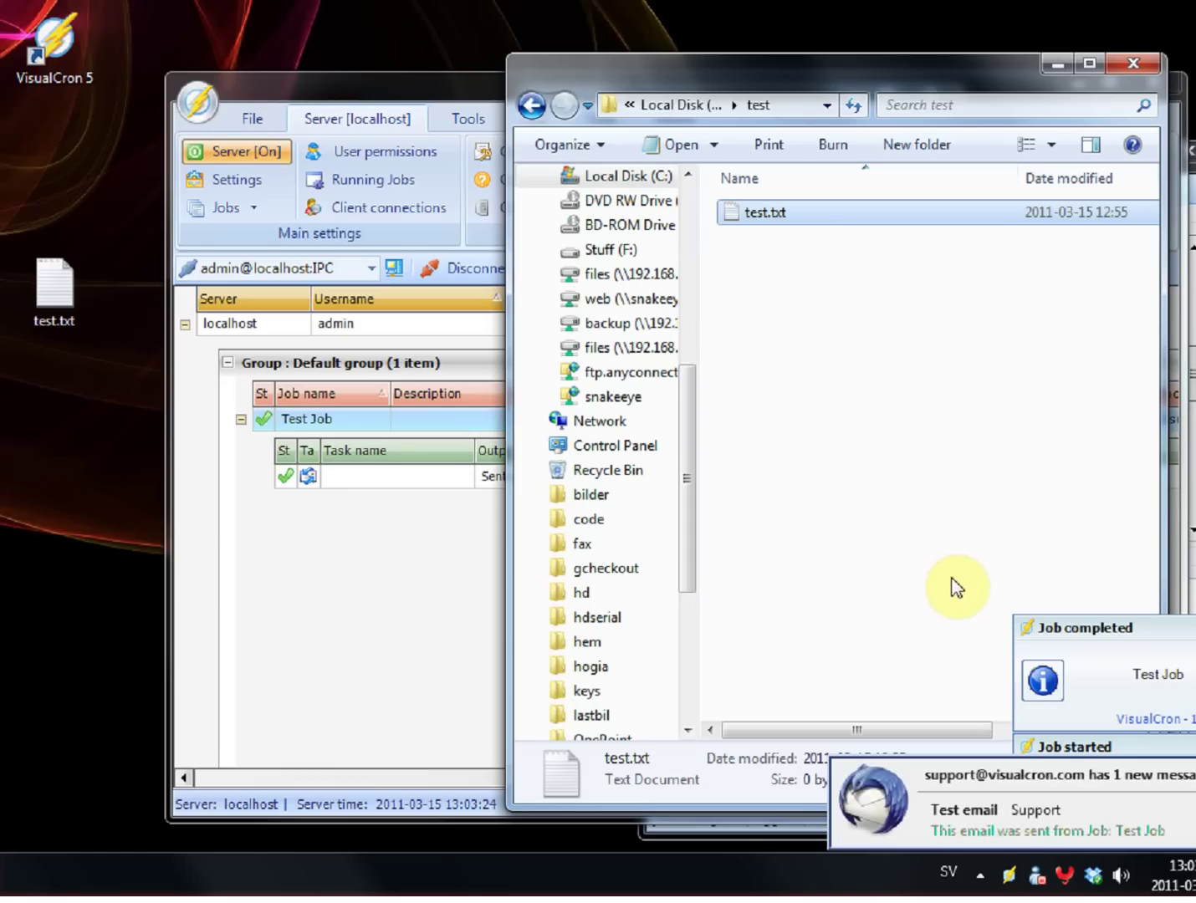
{"action": "left_click", "coordinate": [1021, 771]}
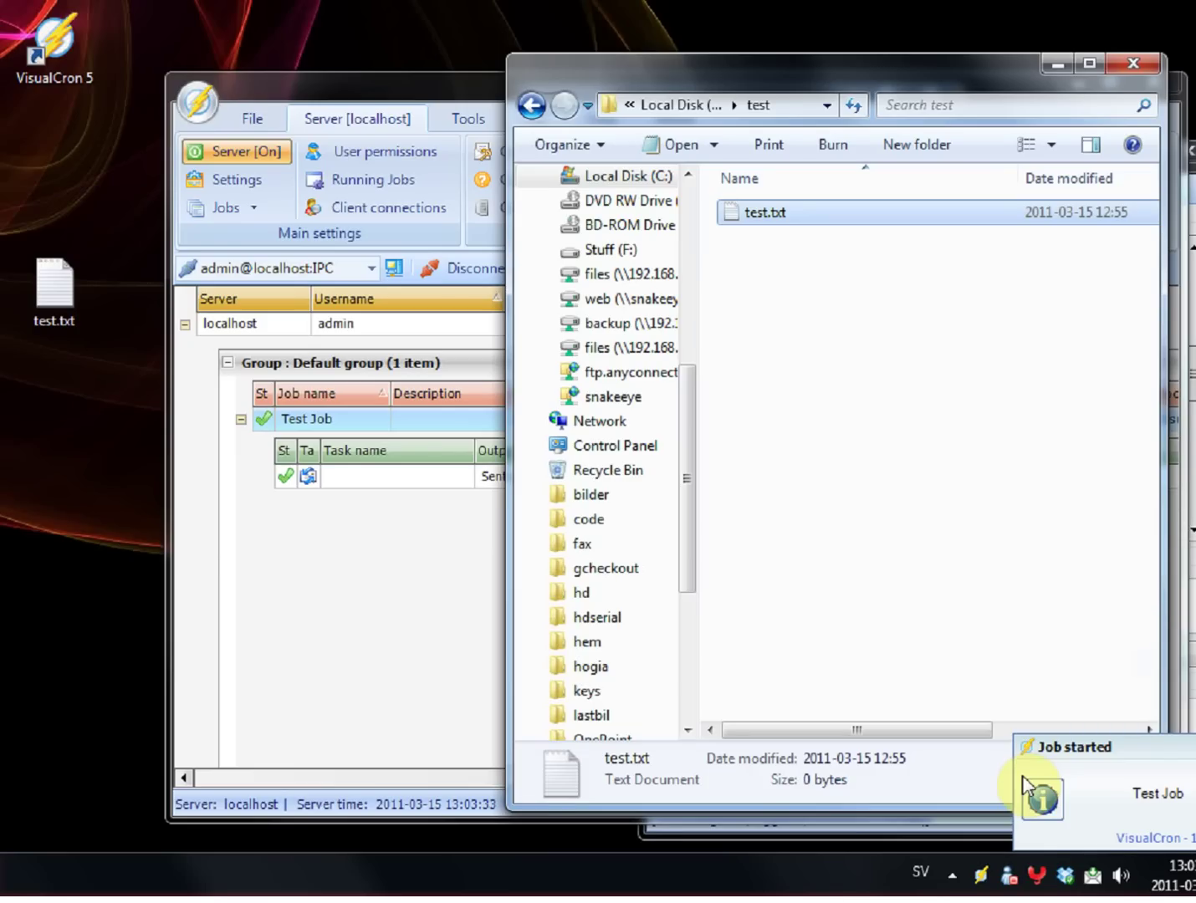
Step: Open Test email in Thunderbird and check the 'Test Job' name and test.txt attachment
{"action": "left_click", "coordinate": [1093, 875]}
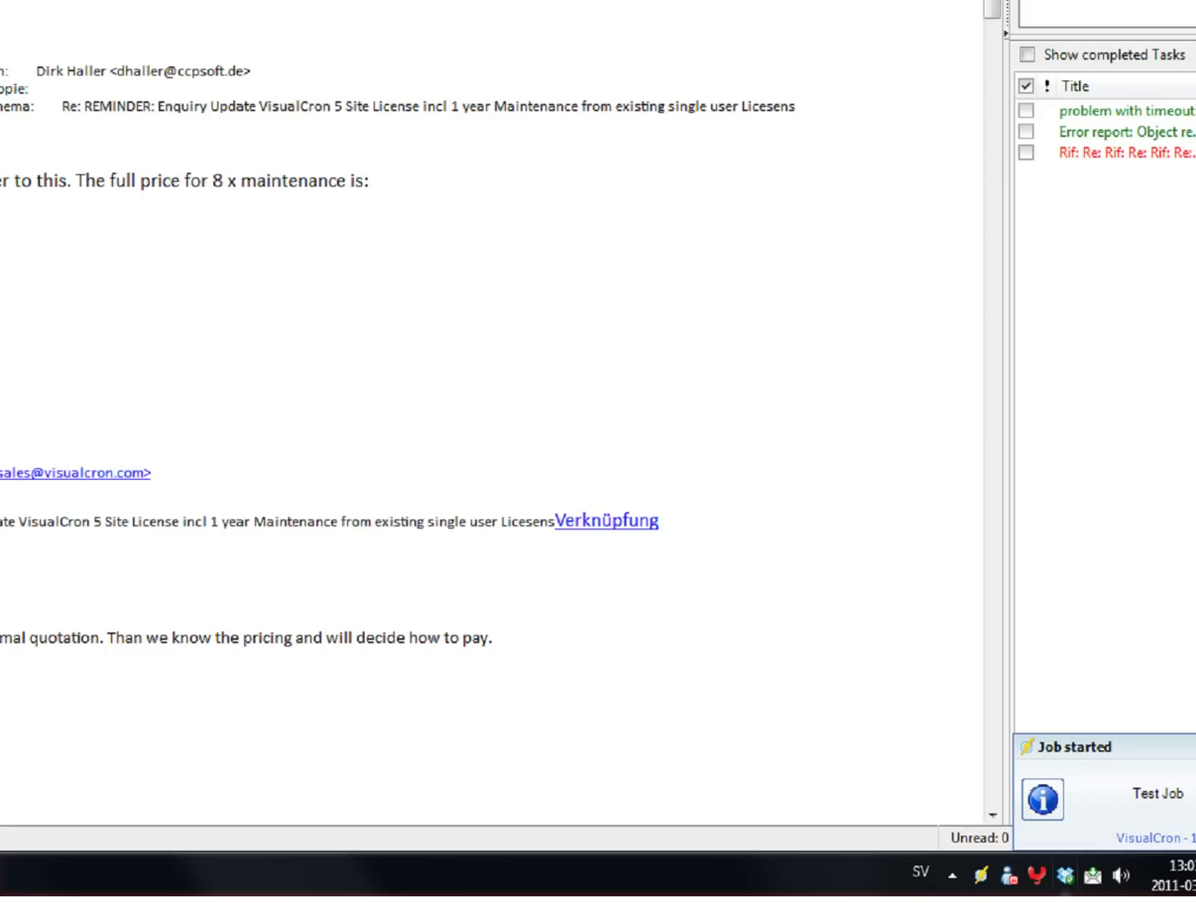
{"action": "key", "text": "Delete"}
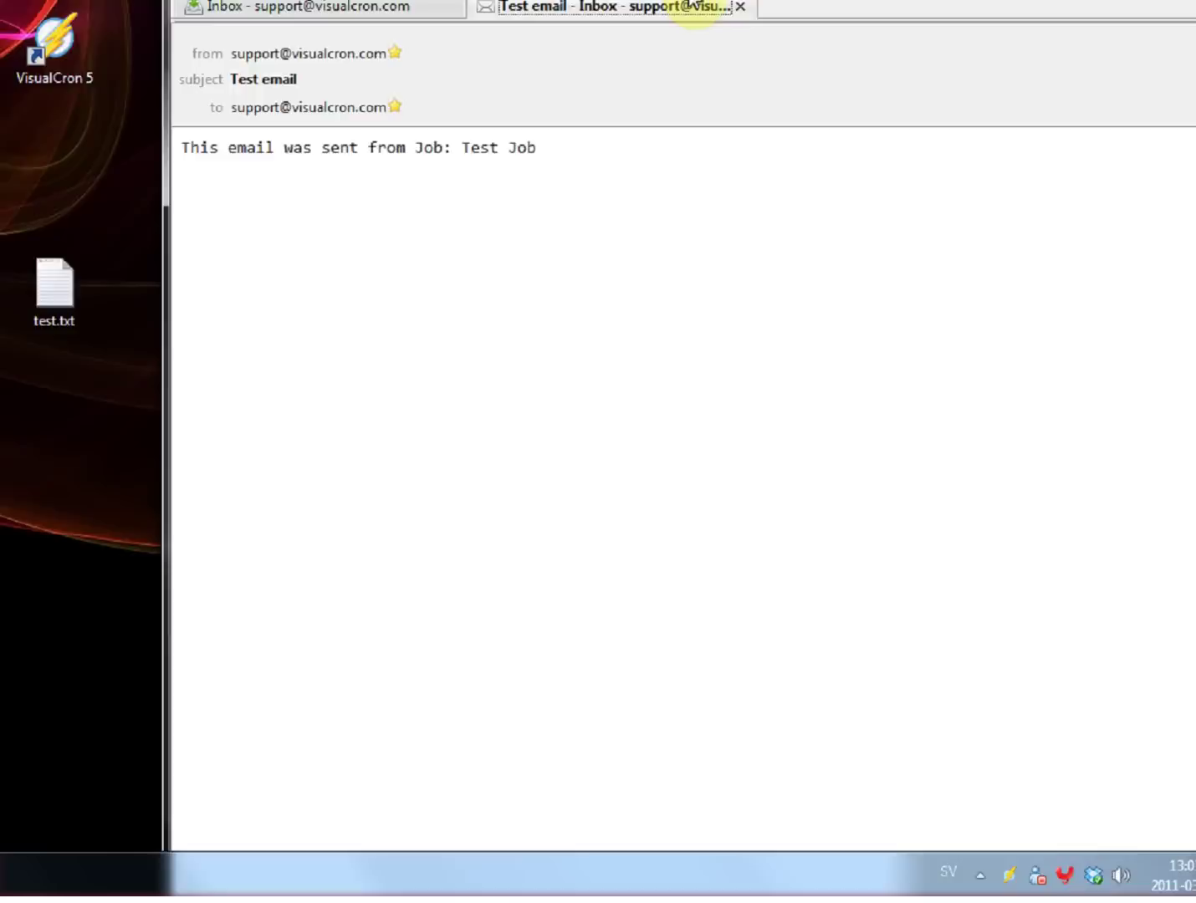
{"action": "left_click_drag", "start_coordinate": [694, 8], "coordinate": [485, 216]}
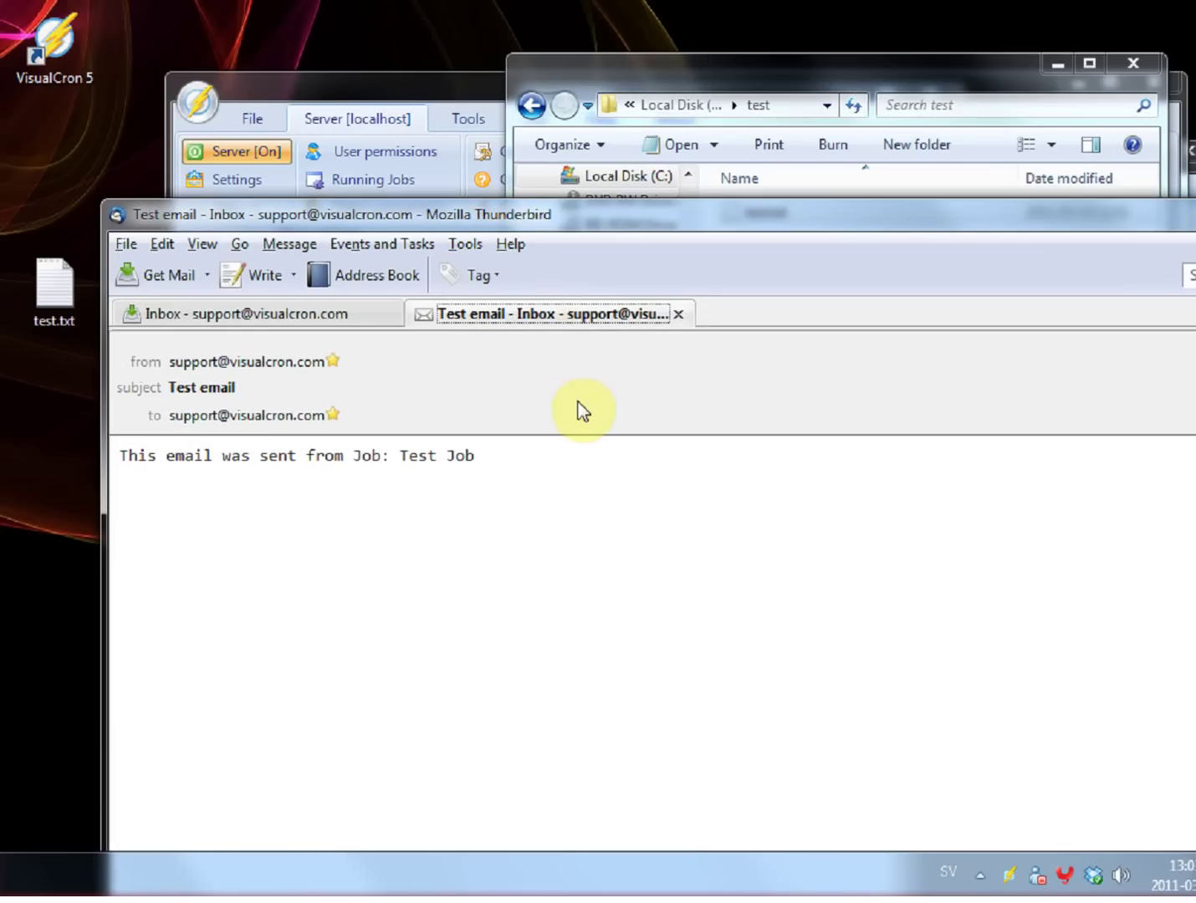
{"action": "left_click", "coordinate": [476, 453]}
{"action": "left_click_drag", "start_coordinate": [476, 453], "coordinate": [399, 462]}
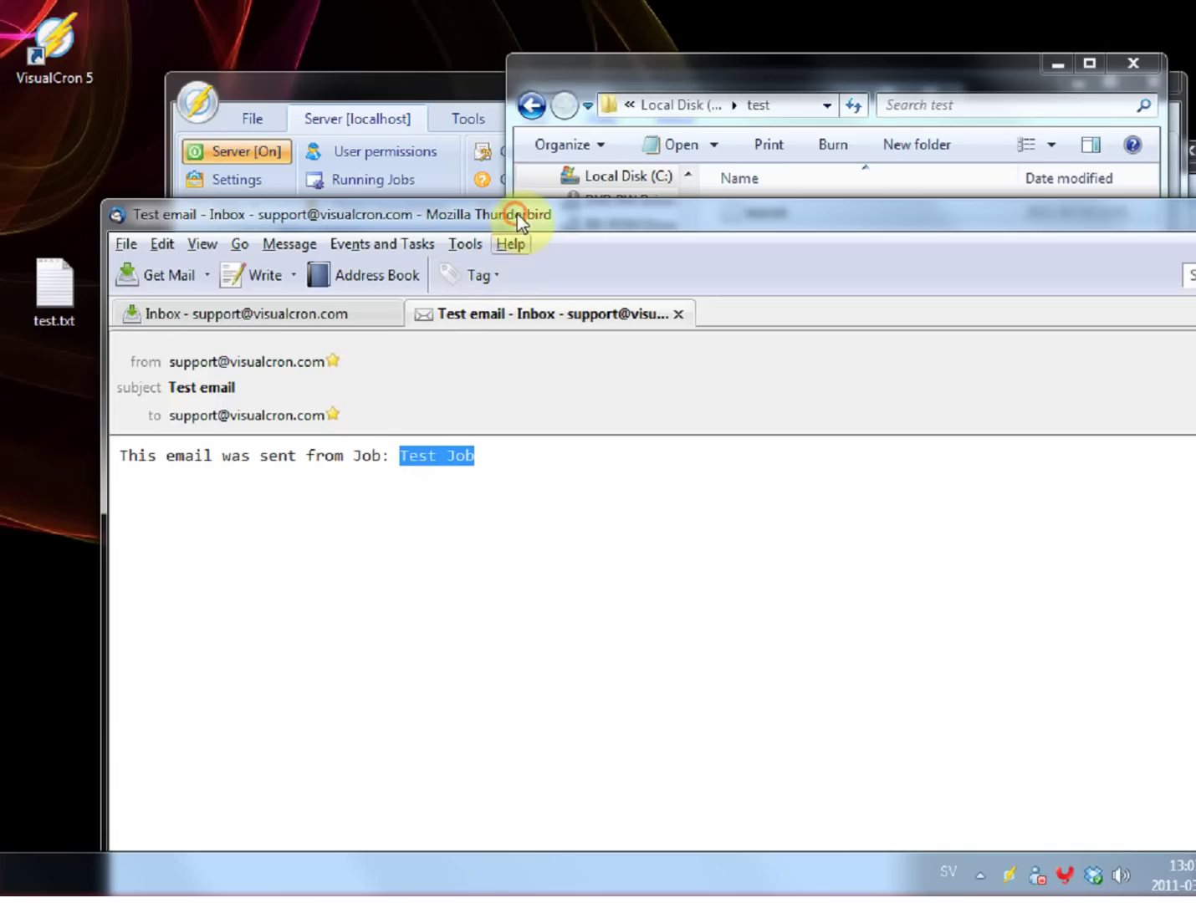
{"action": "left_click_drag", "start_coordinate": [517, 214], "coordinate": [521, 0]}
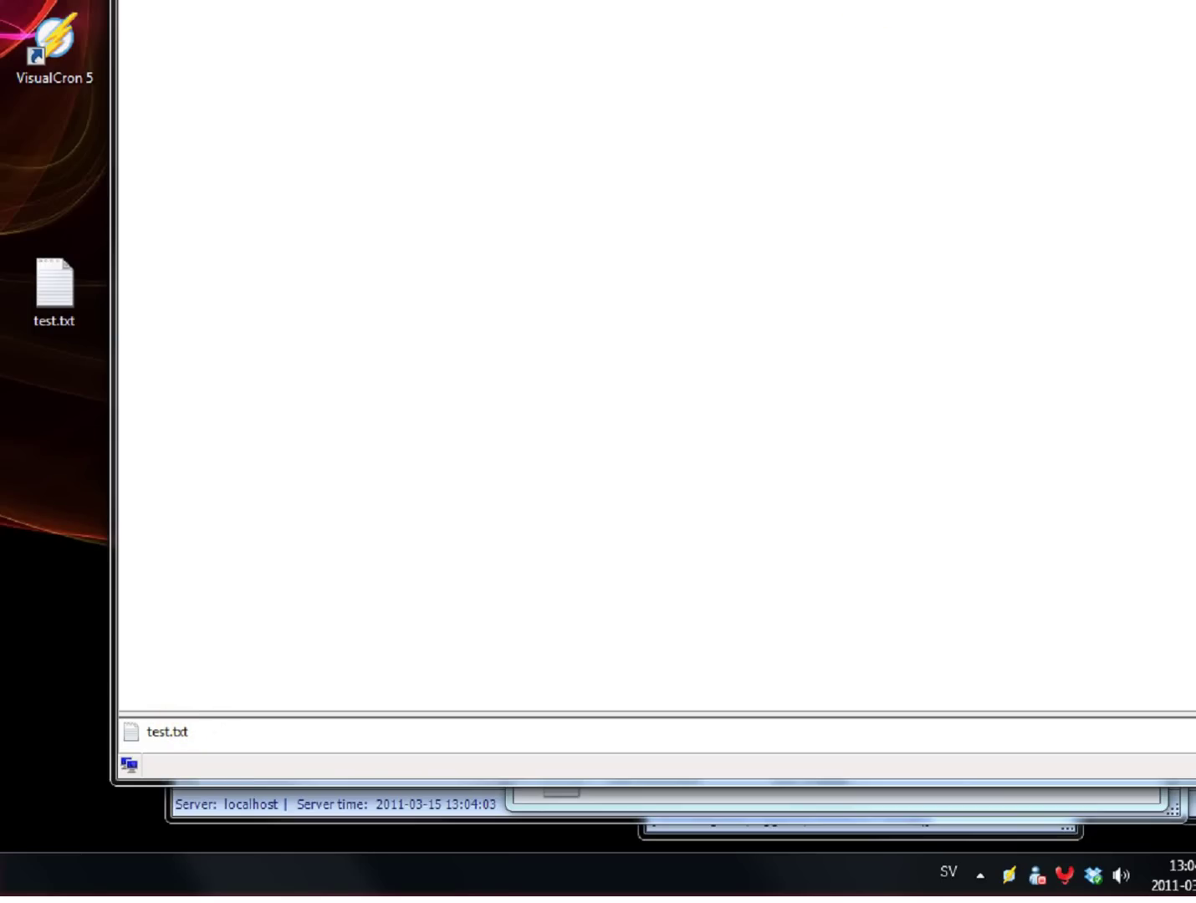
{"action": "key", "text": "super+Left"}
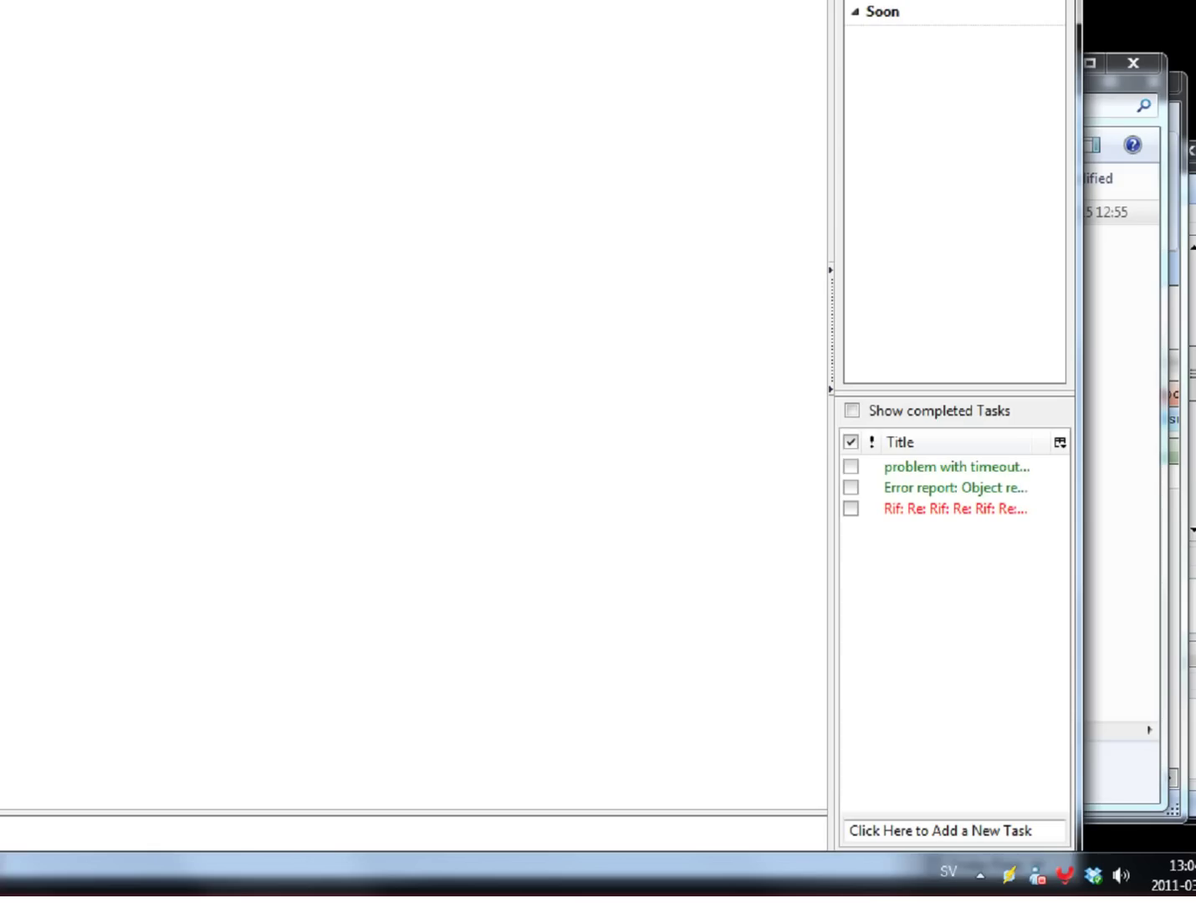
Step: Close the received email and bring VisualCron back to the front to check Test Job's result
{"action": "key", "text": "Escape"}
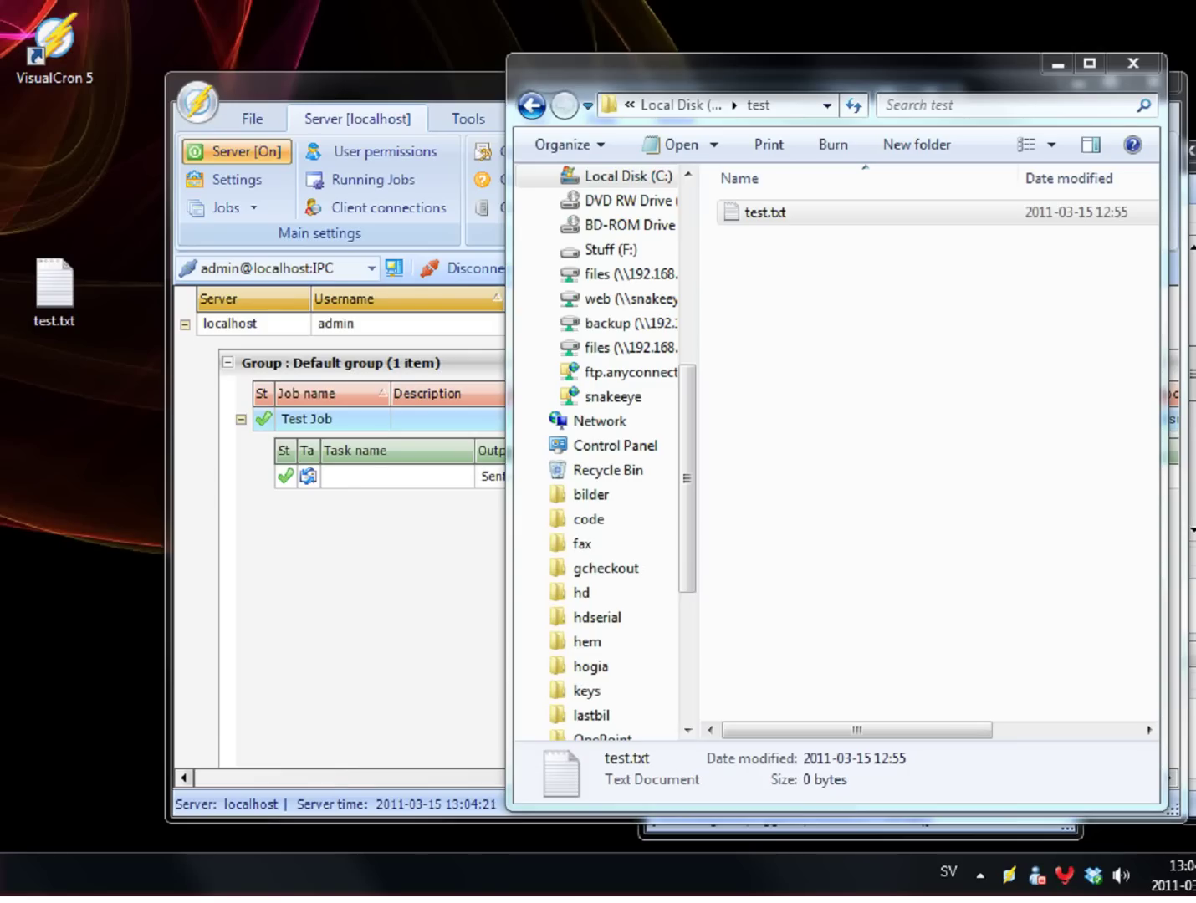
{"action": "left_click", "coordinate": [355, 94]}
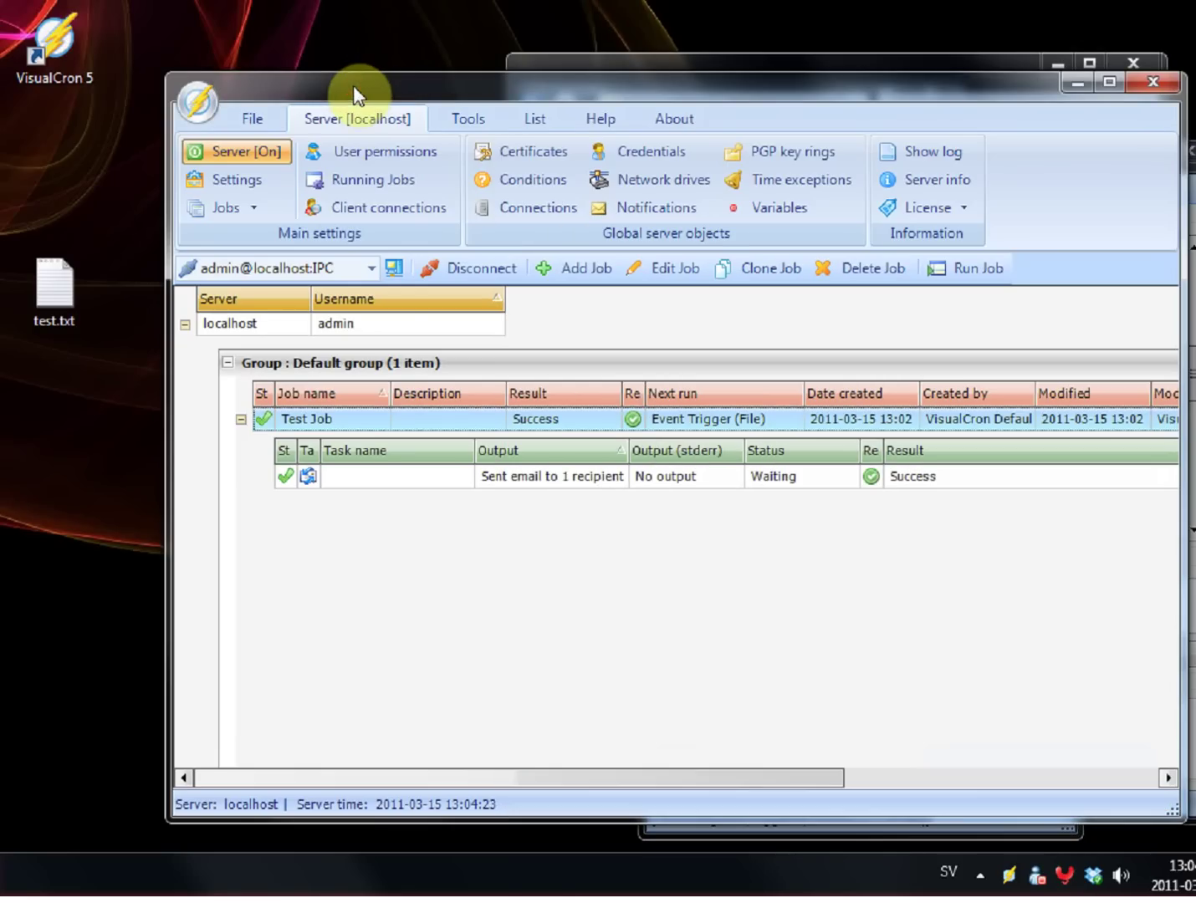